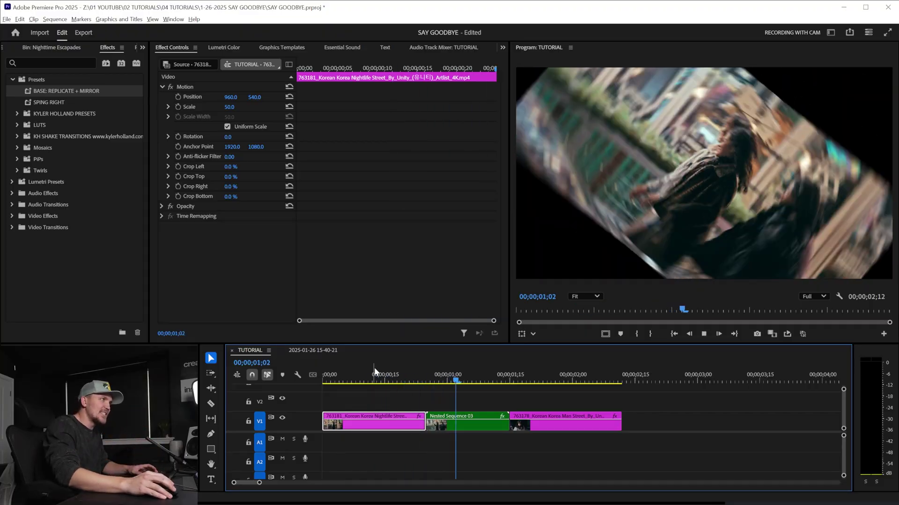
Enable the Replicate effect and all four Mirror effects on the green nested clip in the middle of the timeline
key("space")
left_click_drag(468, 378, 439, 374)
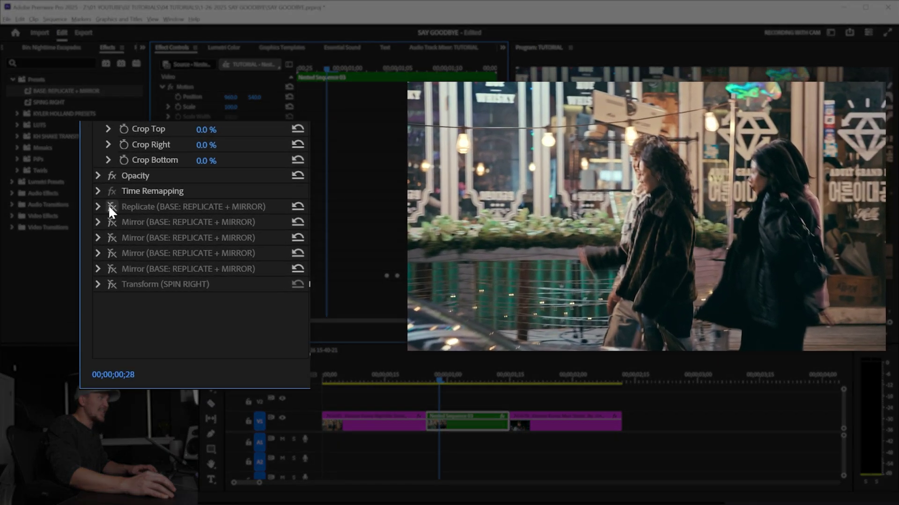
left_click(111, 207)
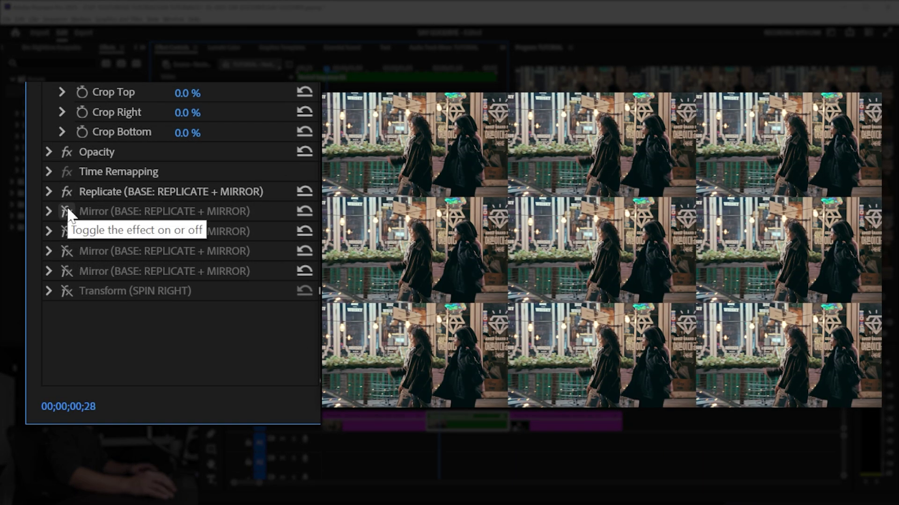
left_click(67, 211)
left_click(66, 231)
left_click(67, 251)
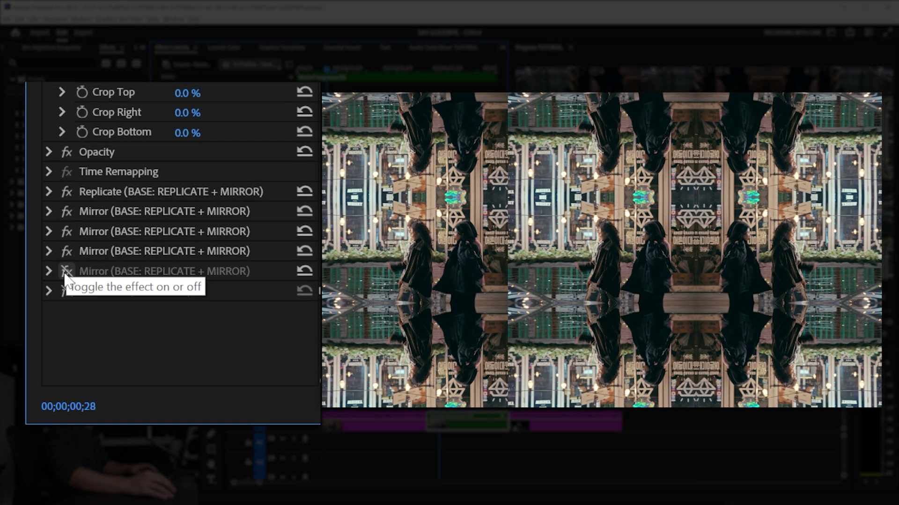
left_click(67, 271)
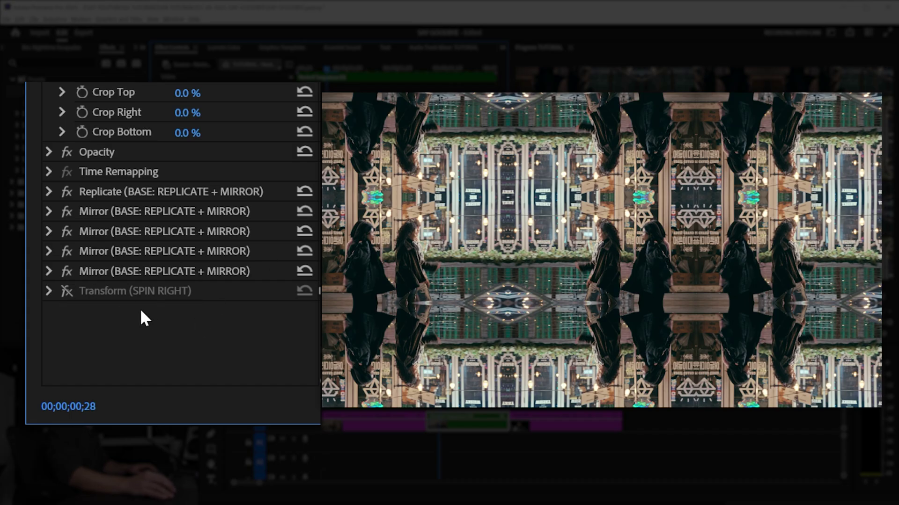
Enable the Transform (SPIN RIGHT) effect on the nested clip, set its Scale to 300, and preview the spin
left_click(49, 291)
left_click(66, 290)
scroll(159, 294, "down", 3)
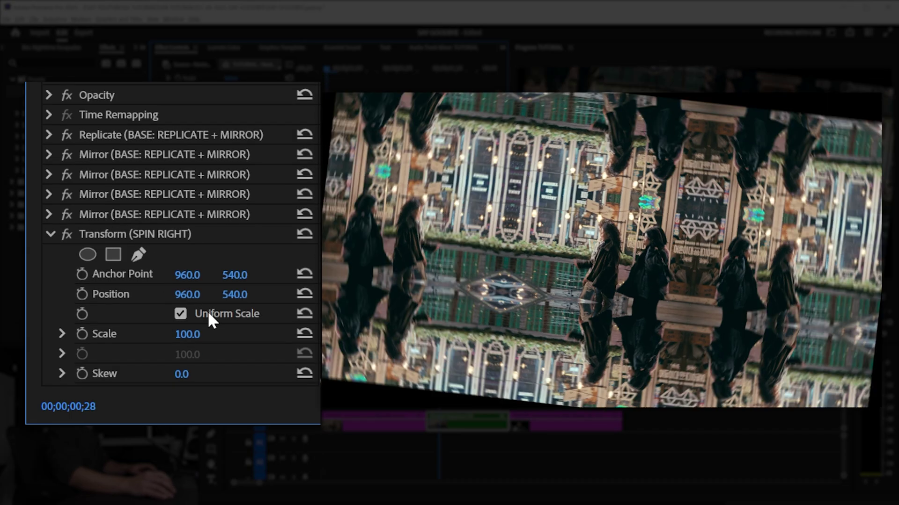
left_click_drag(187, 335, 203, 336)
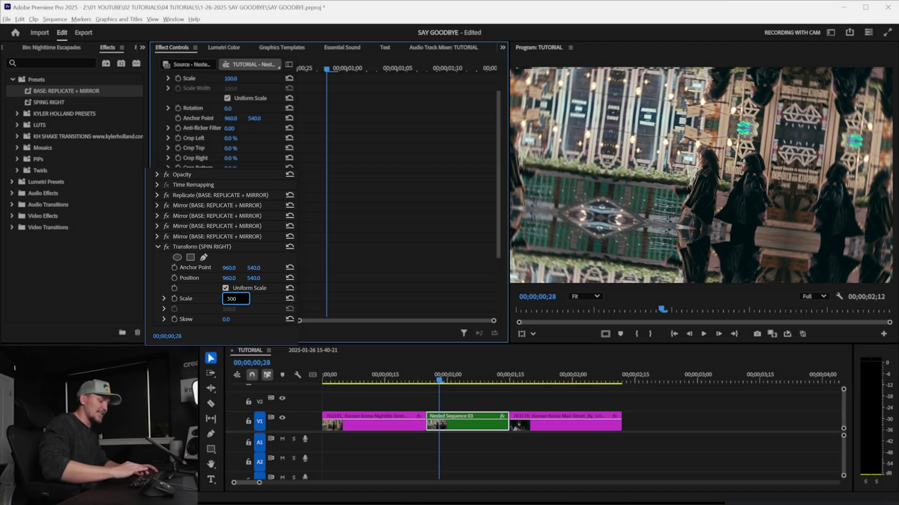
mouse_move(435, 369)
left_mouse_down()
mouse_move(461, 369)
mouse_move(452, 369)
left_mouse_up()
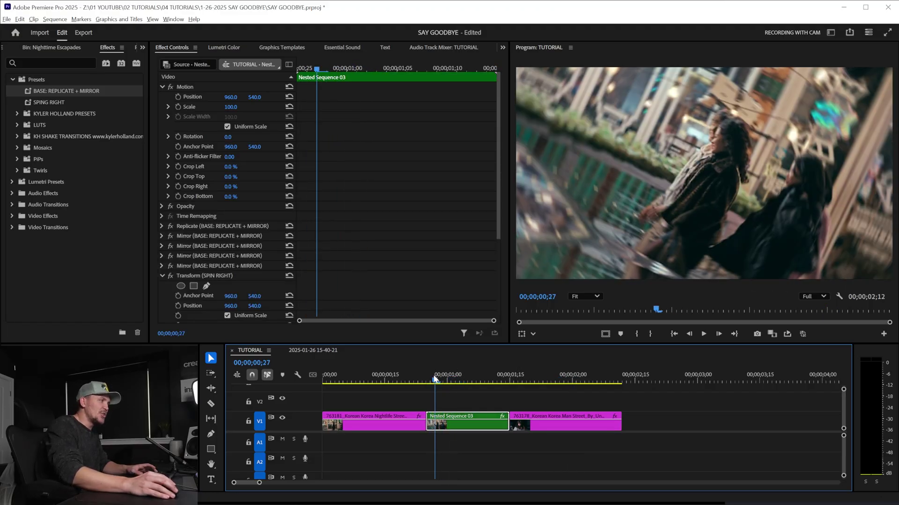
Show the last frame before the nested clip at 00;00;00;24 and magnify the program preview to 400%
left_click_drag(434, 379, 427, 381)
key("Left")
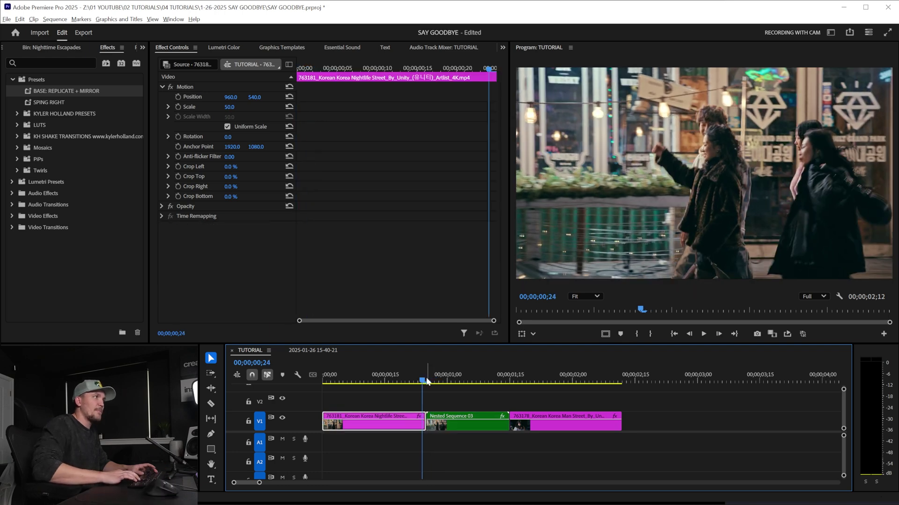
left_click(585, 296)
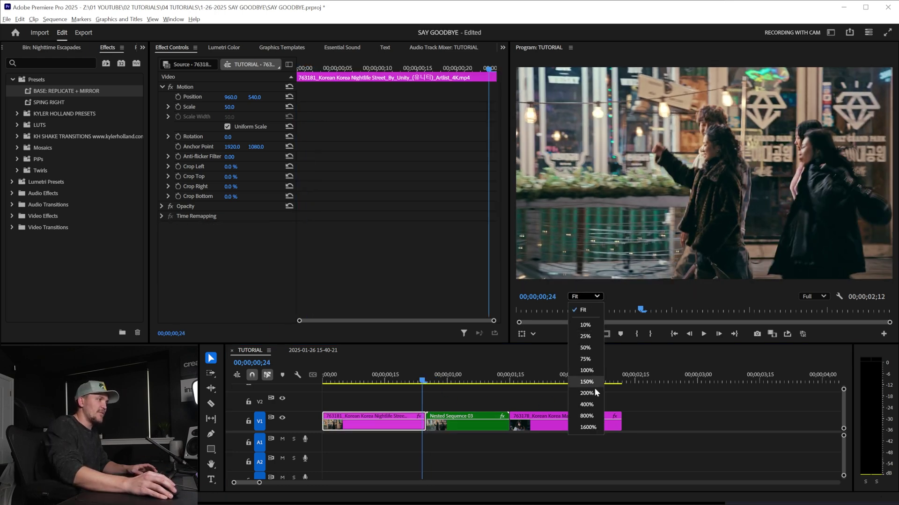
left_click(591, 400)
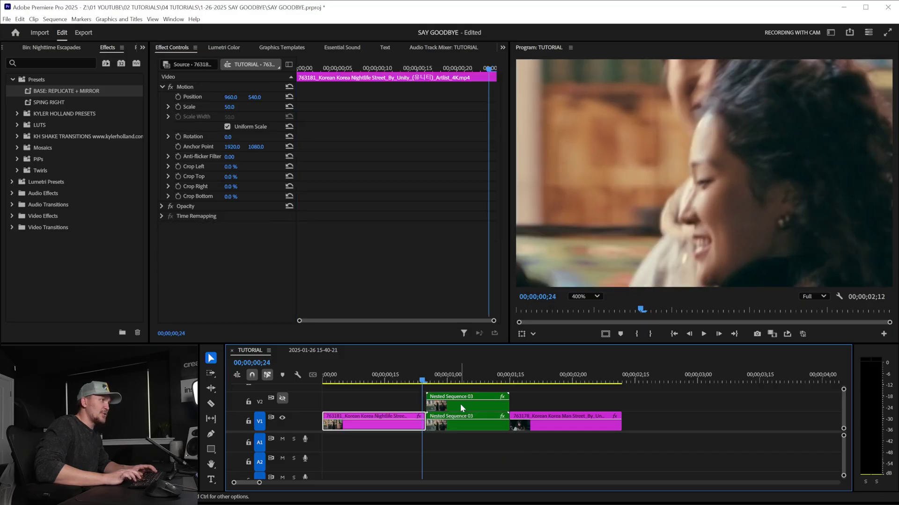
Compare the sharpness of the frames on either side of the nested clip's start, without and with the V2 copy visible
key("Right")
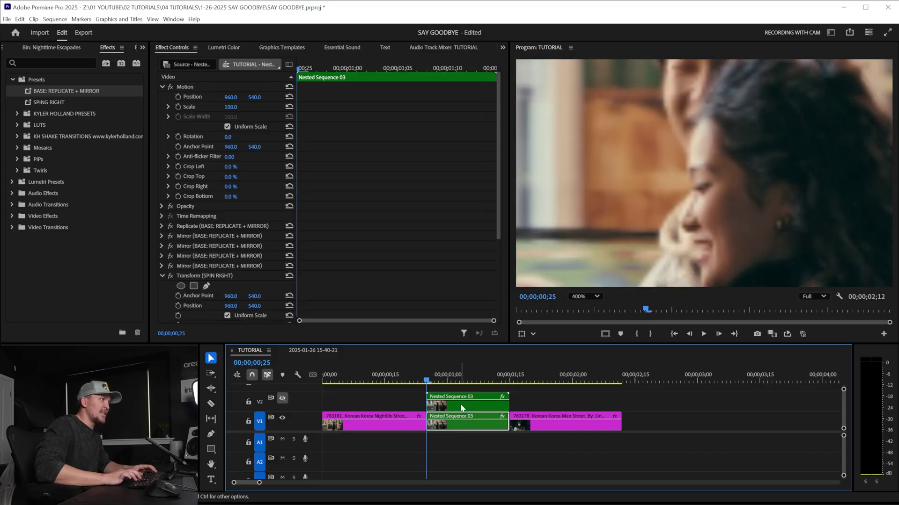
key("Left")
key("Right")
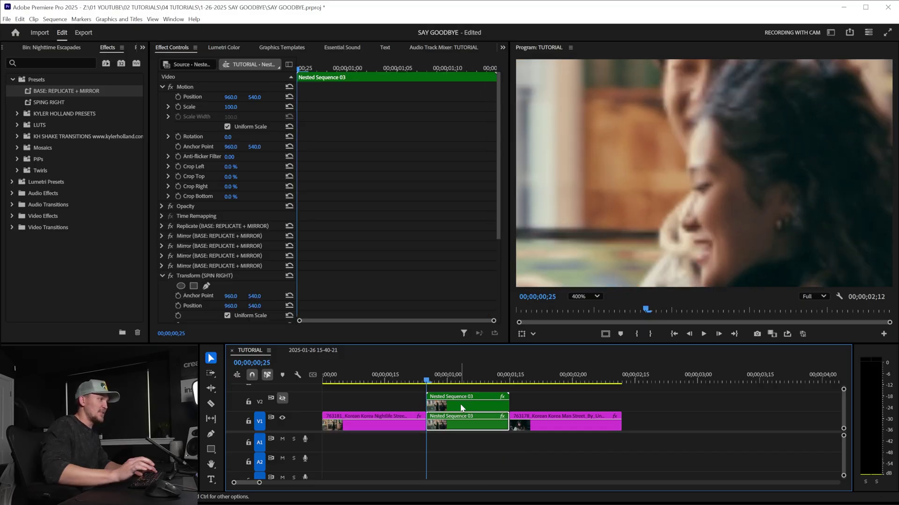
left_click(285, 400)
key("Left")
key("Right")
key("Left")
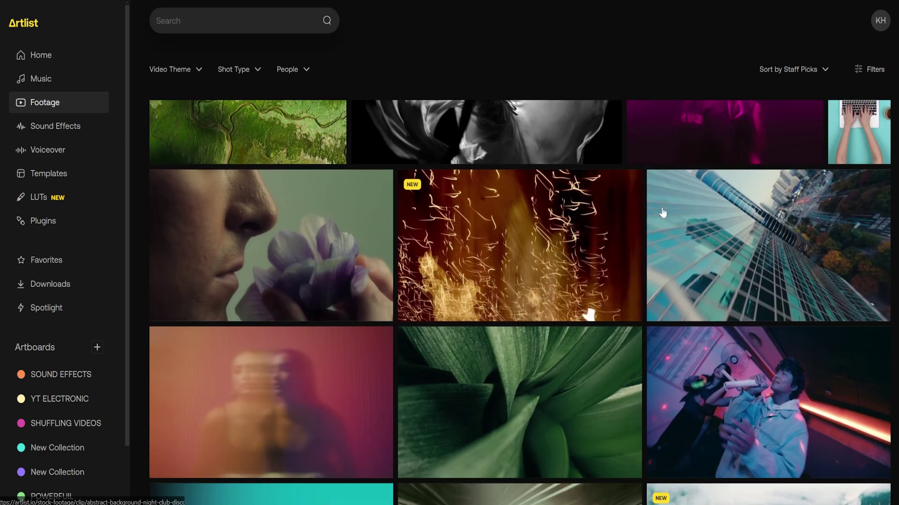
Switch to Artlist, open the Nighttime Escapades footage collection by Unity, and browse its clips
left_click(685, 308)
scroll(582, 271, "down", 2)
left_click(582, 262)
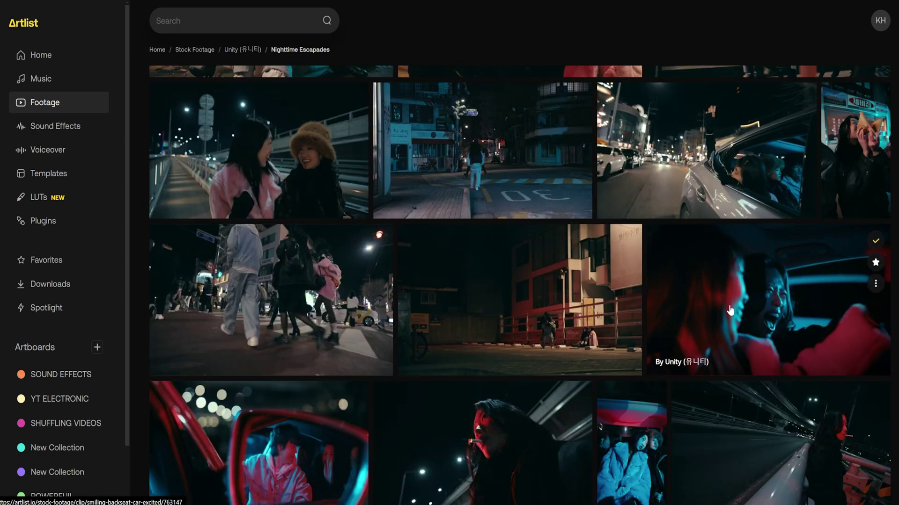
scroll(487, 329, "down", 5)
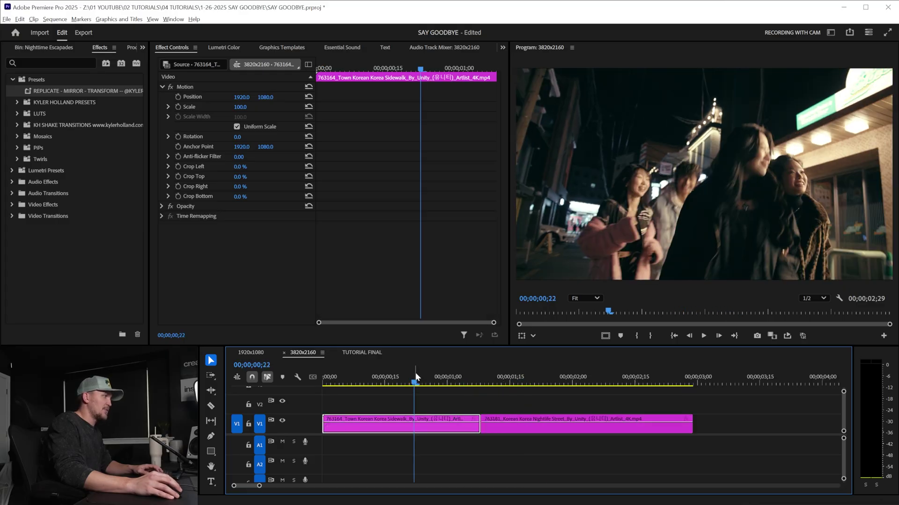
Split the first V1 clip at 00;00;00;28, ten frames before the edit point between the two clips
left_click(448, 373)
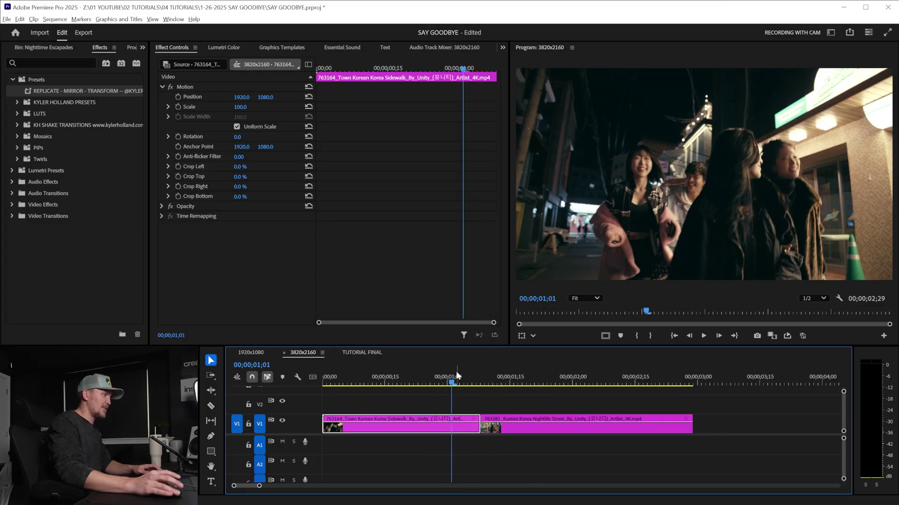
key("Down")
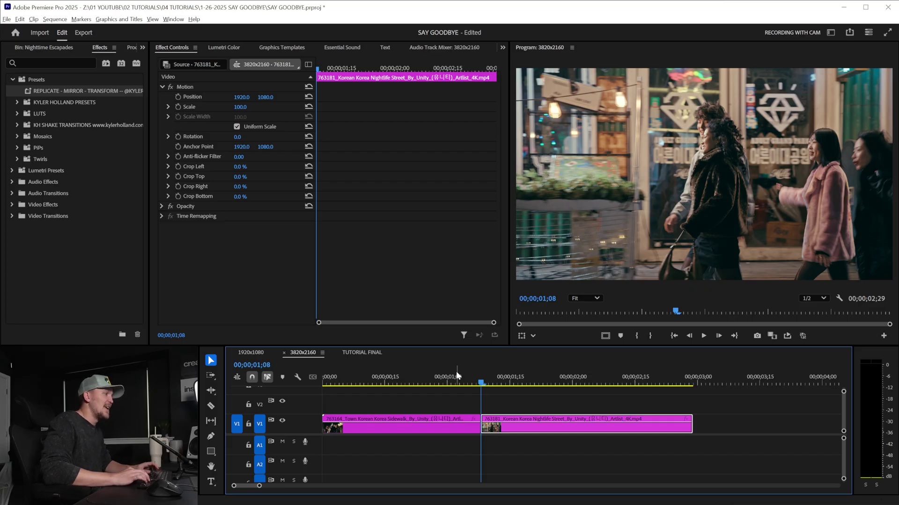
key("Left")
key("Left")
key("Left")
key("Left")
key("Left")
key("Left")
key("Left")
key("Left")
key("Left")
key("Left")
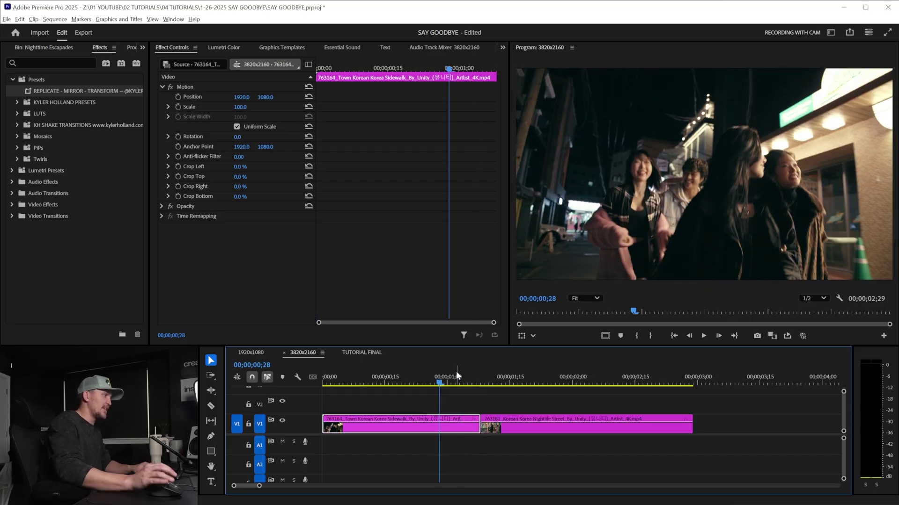
key("c")
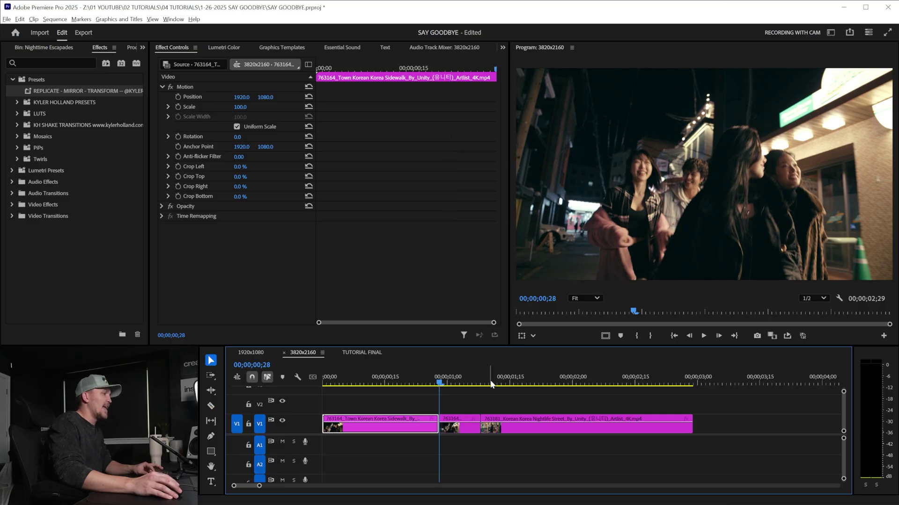
Split the second V1 clip at 00;00;01;18, ten frames after the edit point
key("Down")
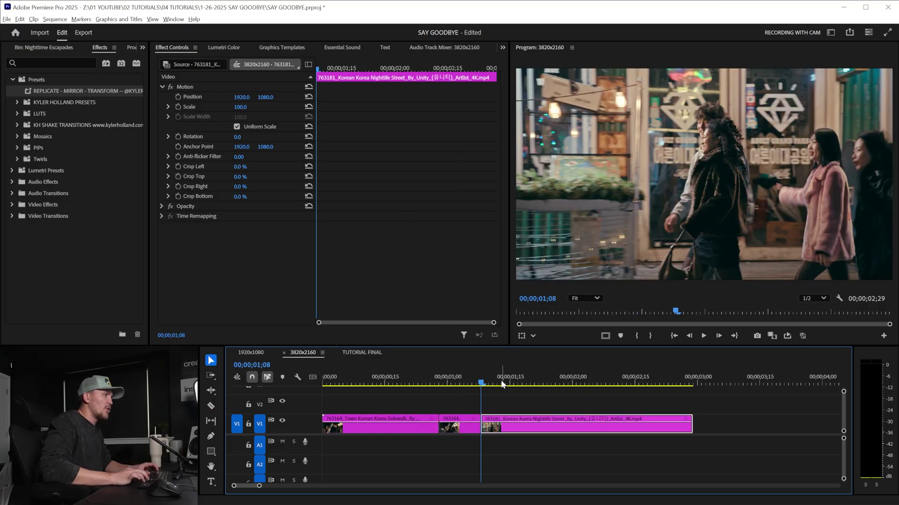
key("Right")
key("Right")
key("Right")
key("Right")
key("Right")
key("Right")
key("Right")
key("Right")
key("Right")
key("Right")
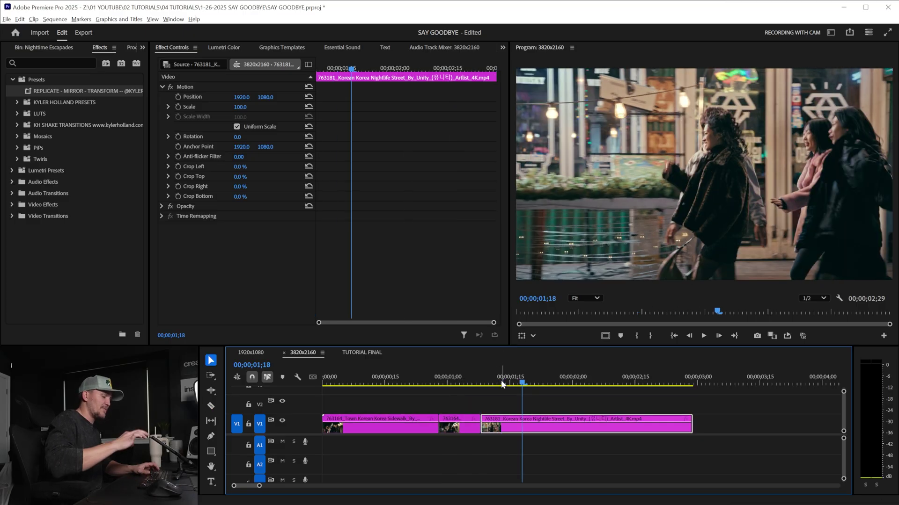
key("ctrl+k")
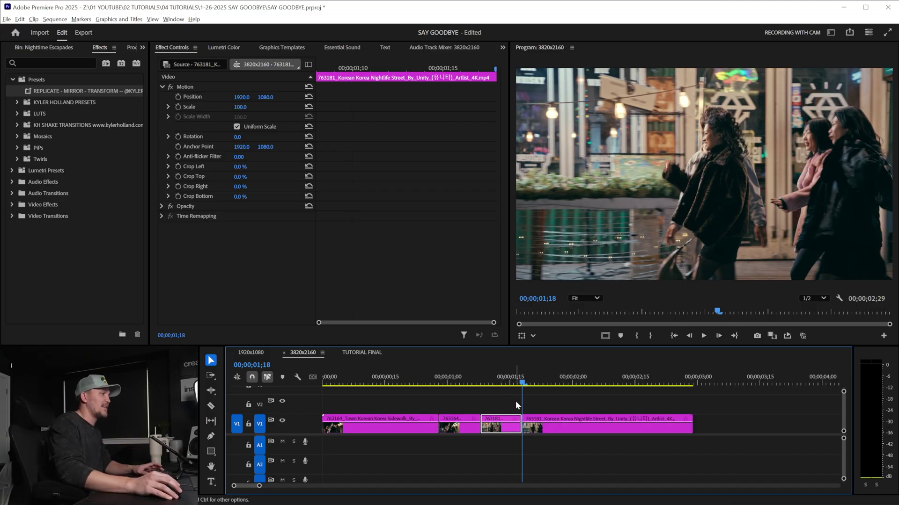
Nest the two short clips on either side of the edit point, keeping the suggested sequence name
left_click_drag(469, 413, 500, 428)
right_click(500, 431)
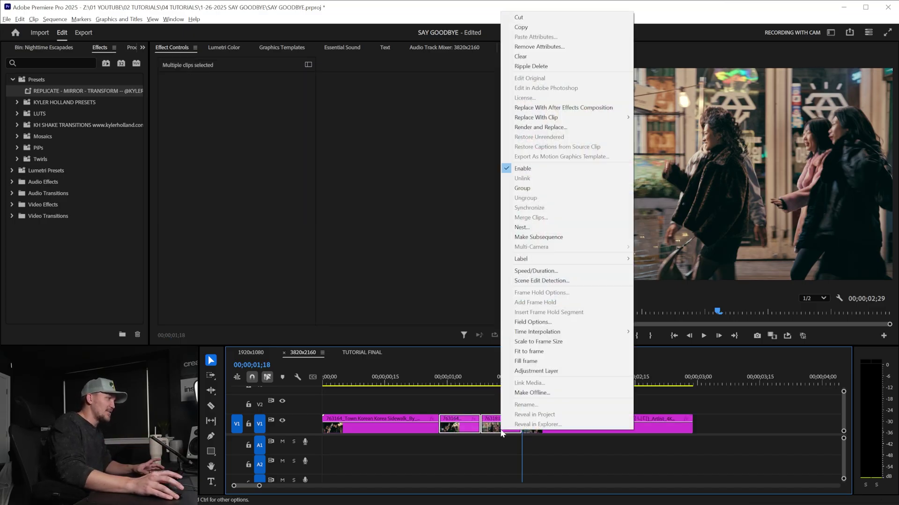
left_click(547, 229)
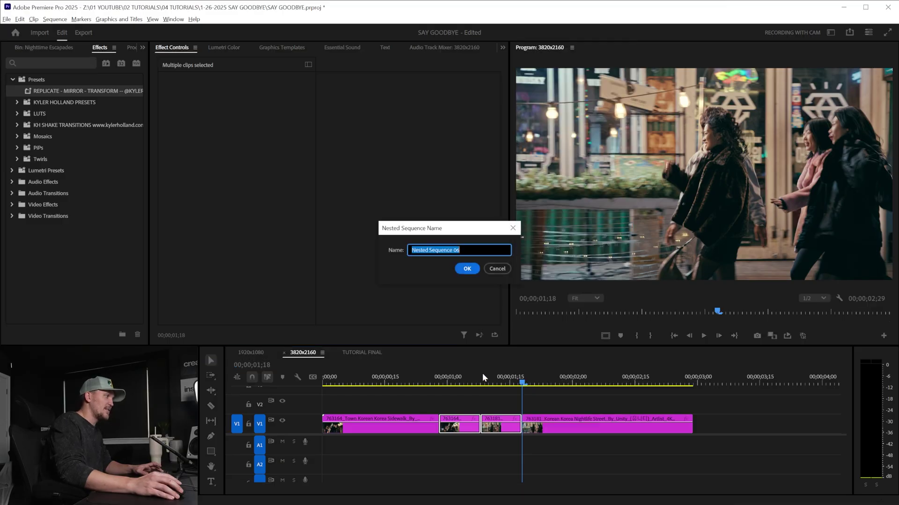
key("Escape")
left_click_drag(452, 400, 497, 424)
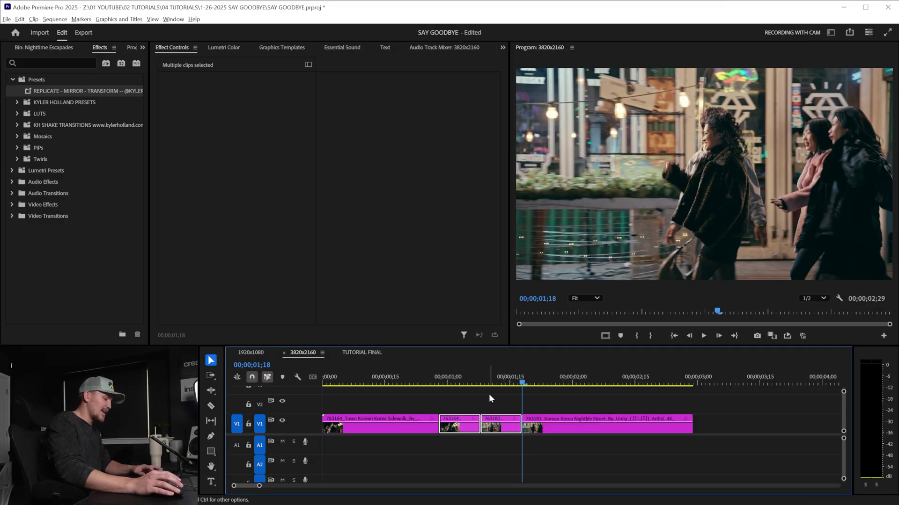
left_click(465, 269)
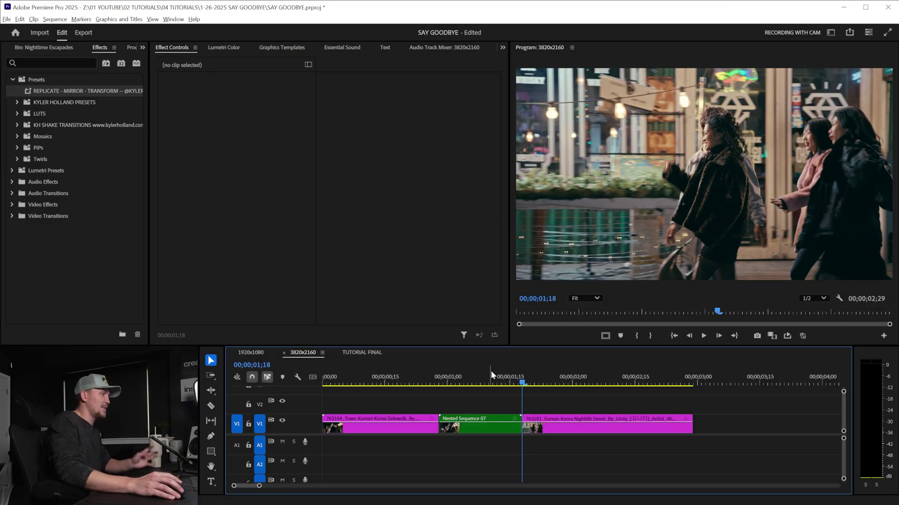
Find the Transform video effect and apply it to the new nested clip
left_click(473, 383)
mouse_move(472, 387)
left_mouse_down()
mouse_move(445, 383)
mouse_move(498, 382)
mouse_move(483, 382)
left_mouse_up()
left_click(52, 62)
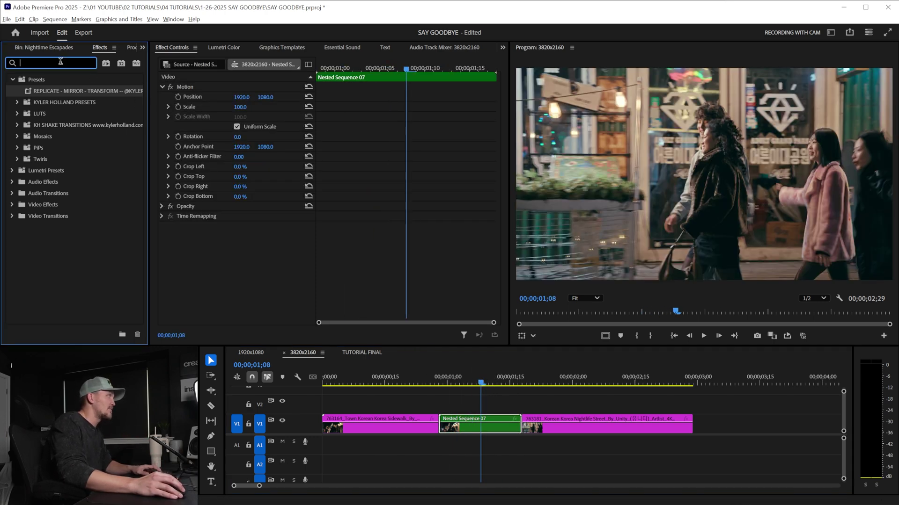
type("transfor")
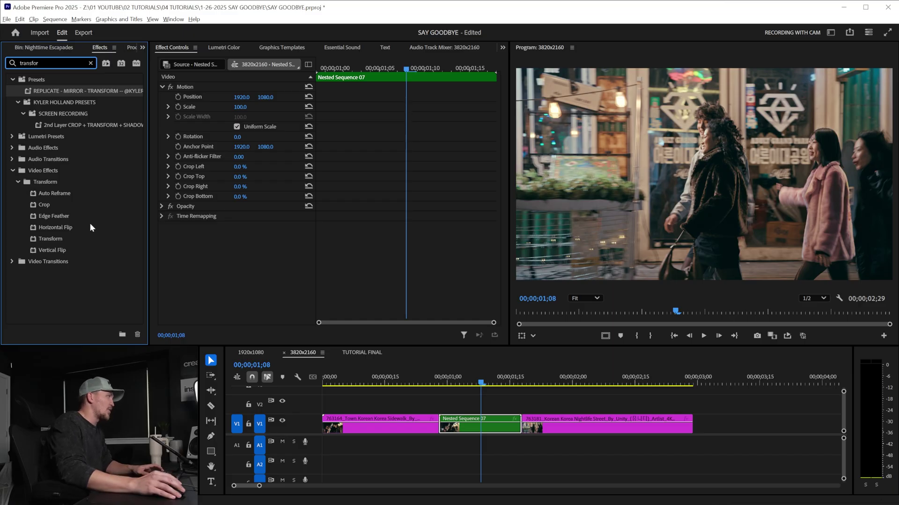
left_click_drag(53, 240, 474, 392)
left_click_drag(489, 422, 489, 423)
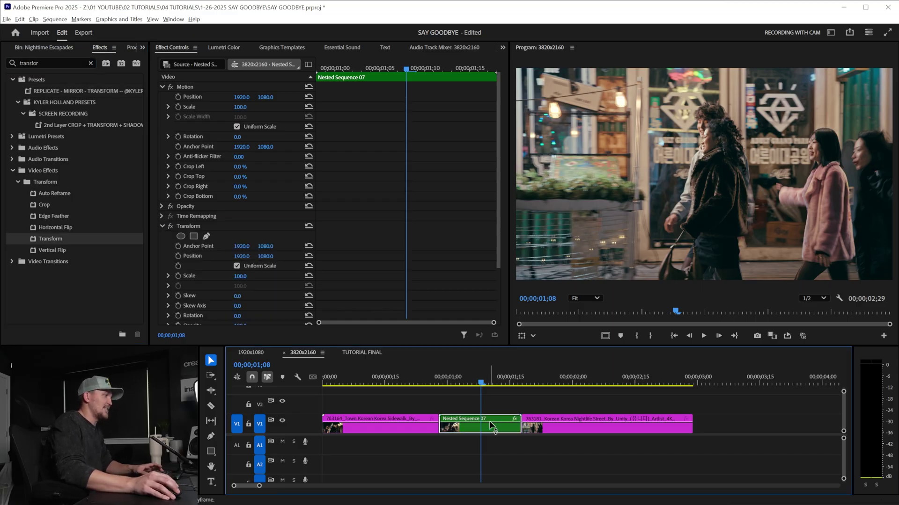
Keyframe the Transform effect's Position from the nested clip's start, adding horizontally shifted keyframes at 00;00;01;00 and 00;00;01;05
scroll(357, 240, "down", 3)
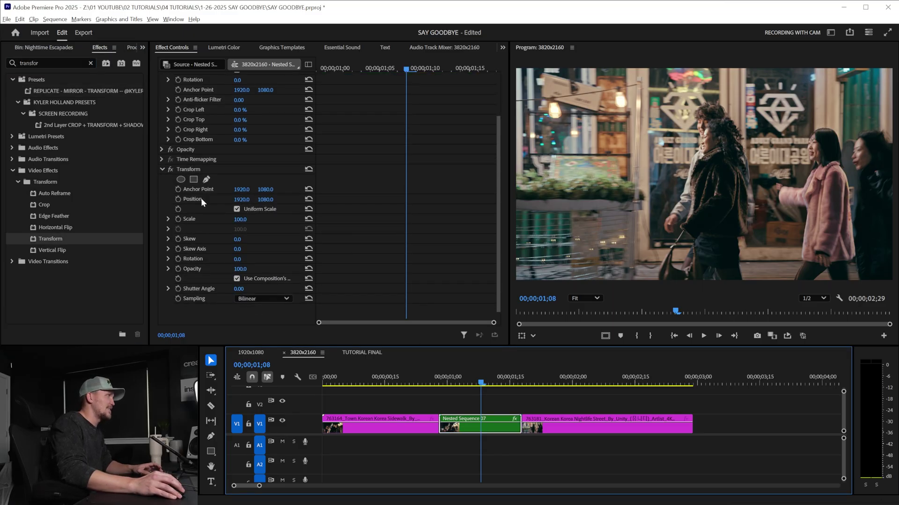
left_click(178, 199)
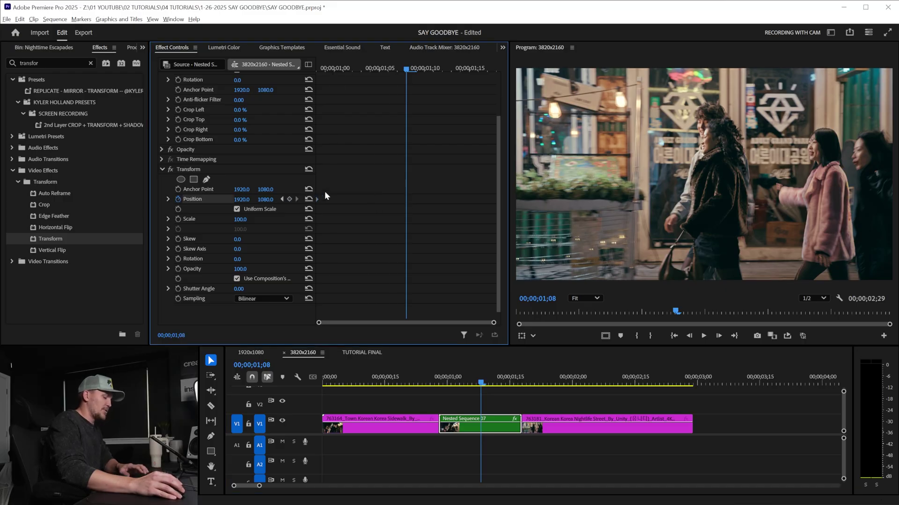
left_click(334, 70)
left_click_drag(247, 199, 155, 200)
key("Right")
key("Right")
key("Right")
key("Right")
key("Right")
Add Transform Position keyframes with varying horizontal shifts at 00;00;01;07, 00;00;01;09 and 00;00;01;10
key("Right")
key("Right")
key("Right")
key("Right")
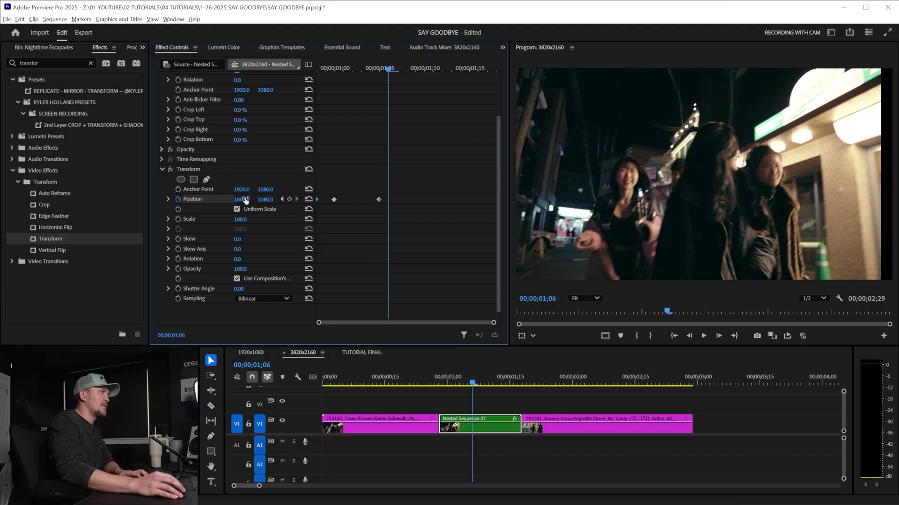
left_click_drag(245, 200, 316, 200)
key("Left")
key("Left")
Add horizontally shifted Position keyframes at 00;00;01;12, 00;00;01;14 and 00;00;01;16, and place a final reset keyframe at the nested clip's end
key("Right")
key("Right")
key("Right")
key("Right")
key("Right")
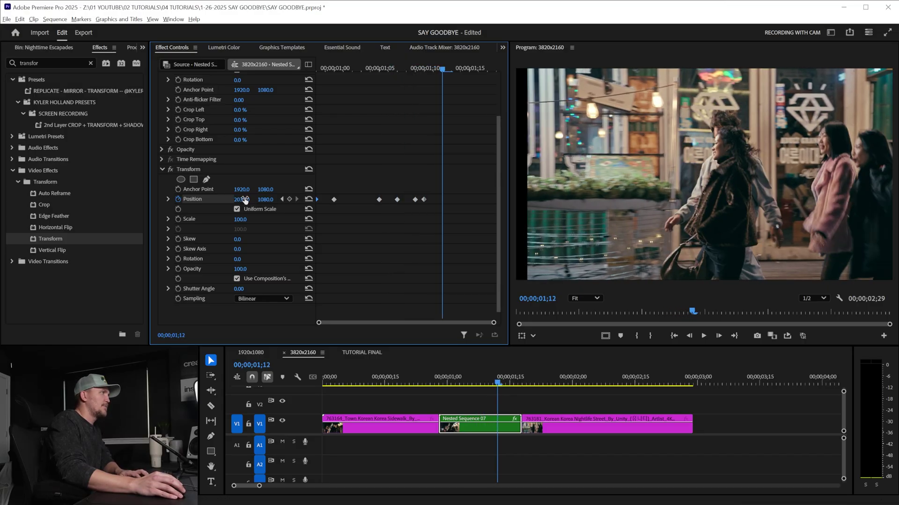
left_click_drag(245, 199, 376, 199)
key("Right")
key("Right")
key("Right")
key("Right")
key("Right")
left_click(310, 199)
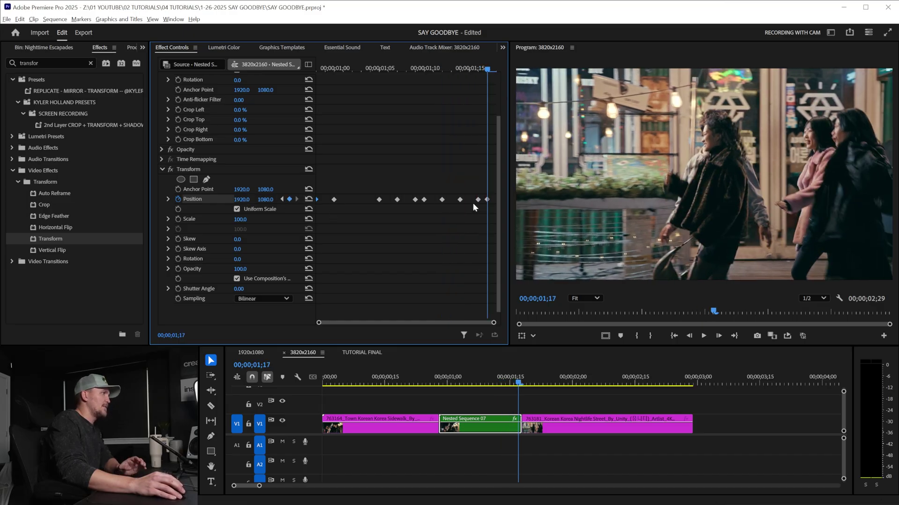
left_click_drag(487, 199, 492, 199)
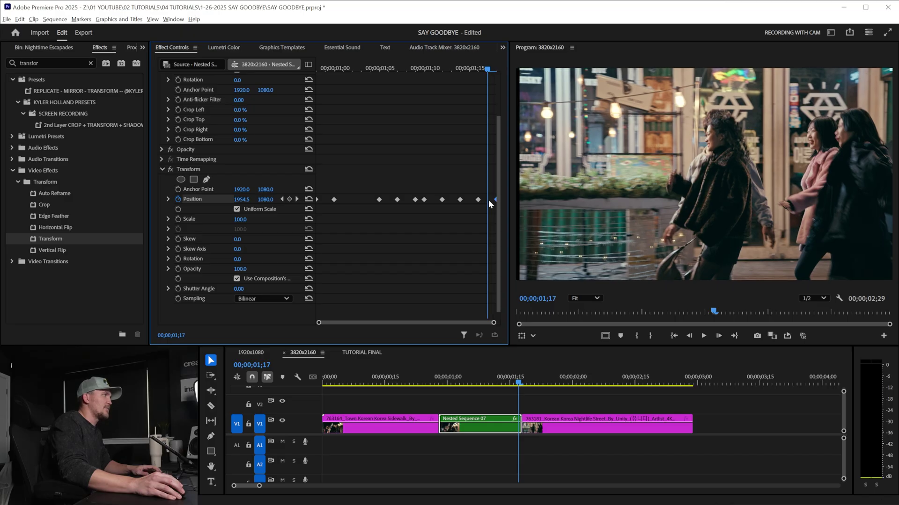
Play back the transition from just before the nested clip to review the Position animation
left_click(437, 376)
key("space")
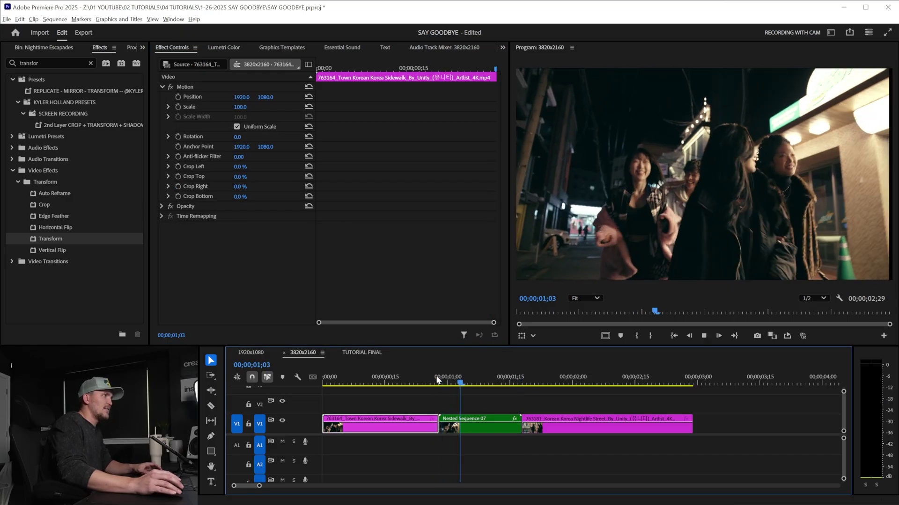
key("space")
left_click(443, 377)
key("space")
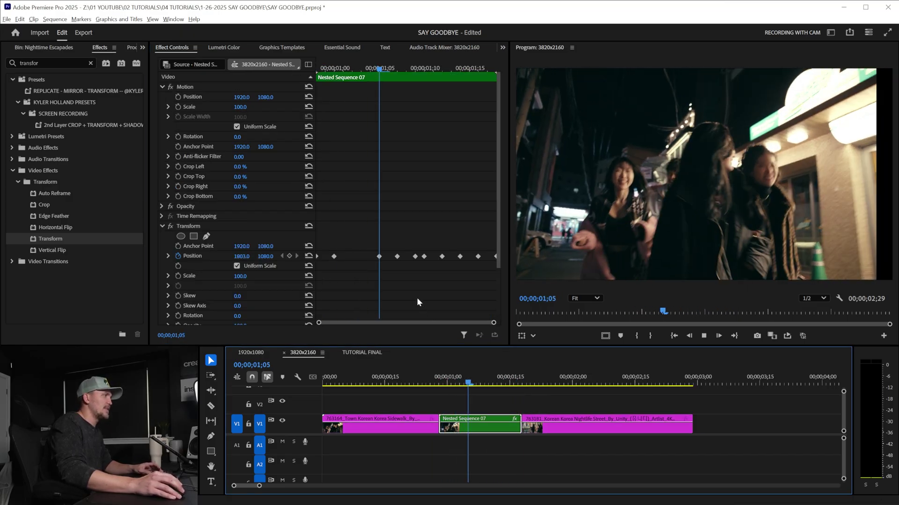
key("space")
Turn off the Transform effect's use of the composition's shutter angle and set its Shutter Angle to 100
scroll(401, 281, "down", 3)
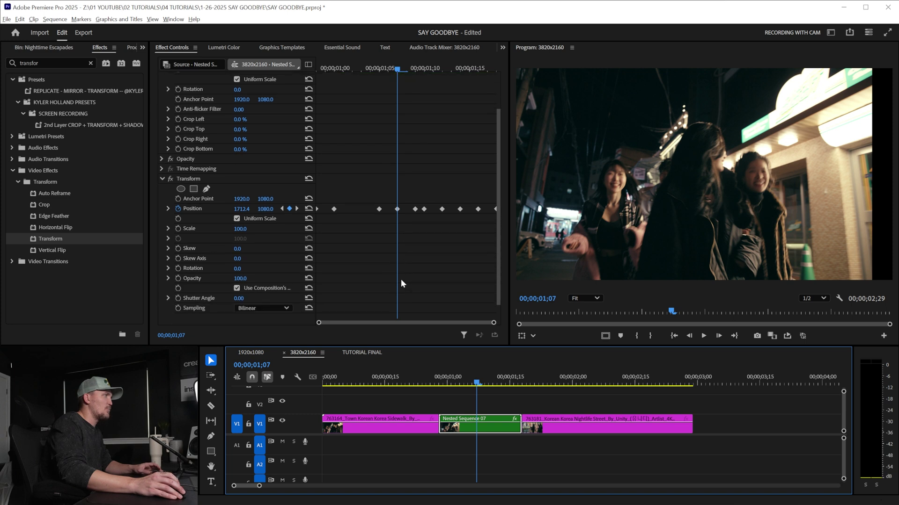
left_click(237, 289)
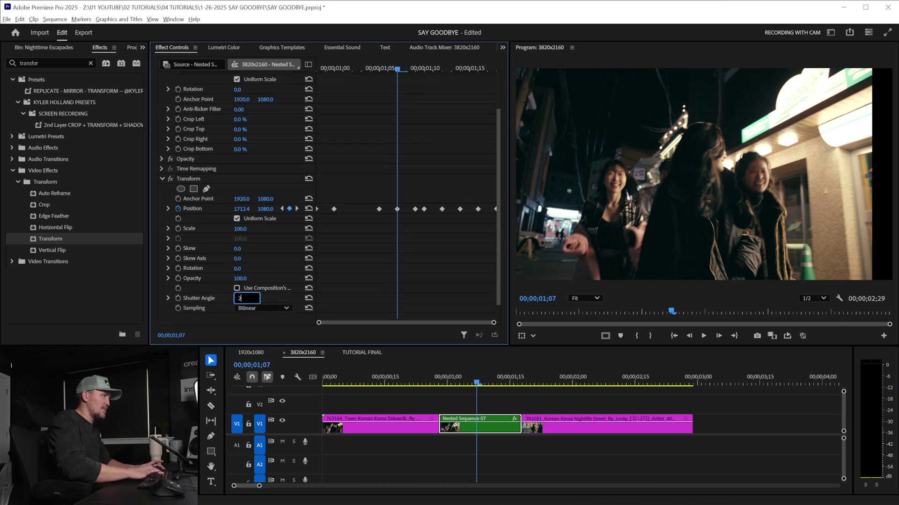
type("100")
key("Return")
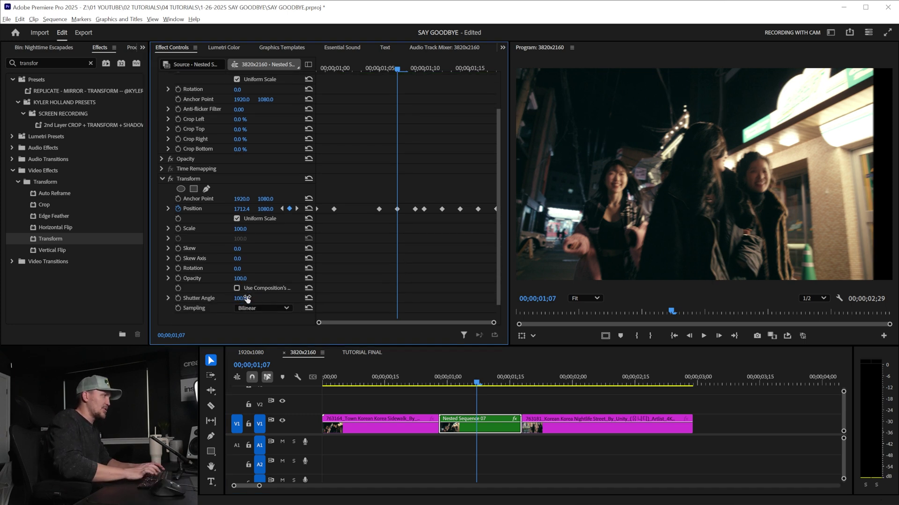
Replay and scrub through the nested clip several times to examine the shake with motion blur across the cut
left_click(442, 374)
key("space")
left_click(426, 375)
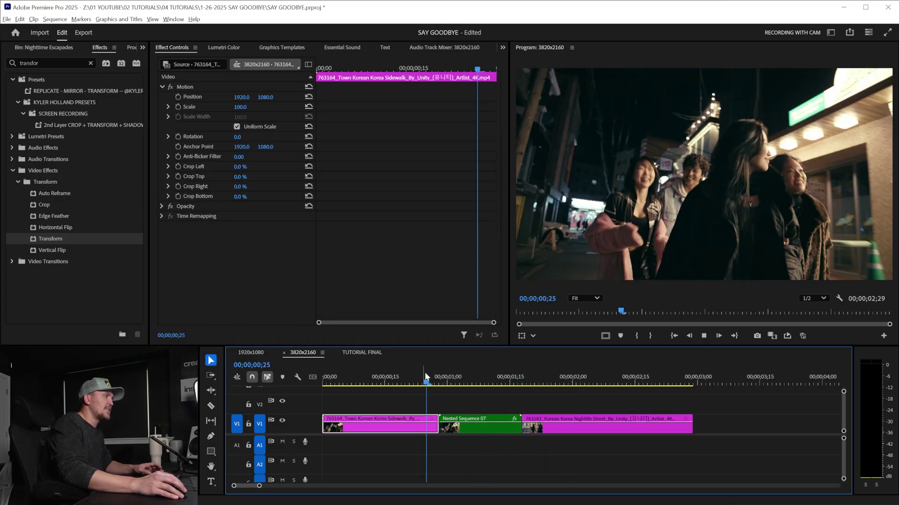
key("space")
left_click(443, 377)
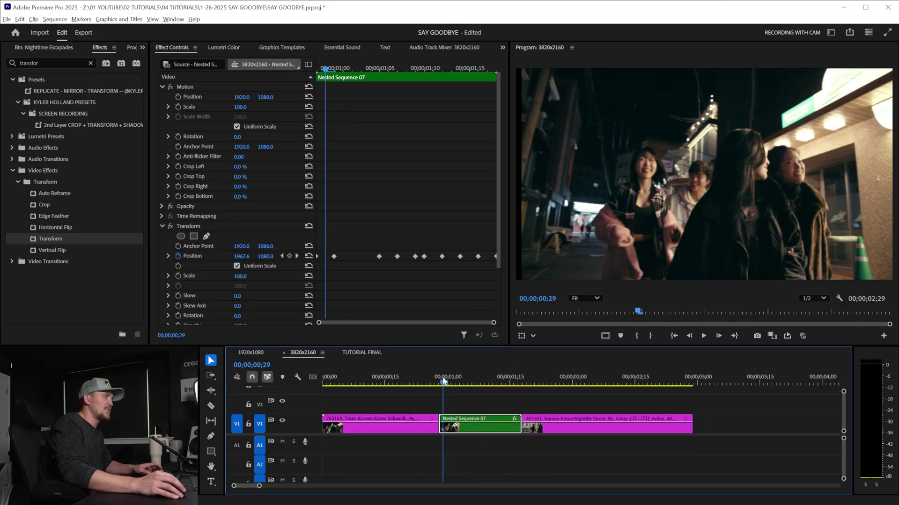
left_click_drag(443, 380, 493, 371)
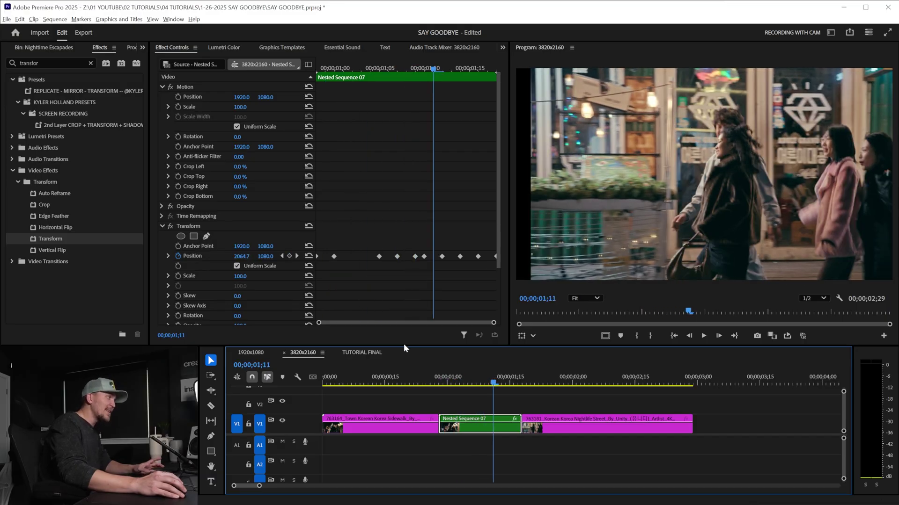
key("space")
left_click(433, 377)
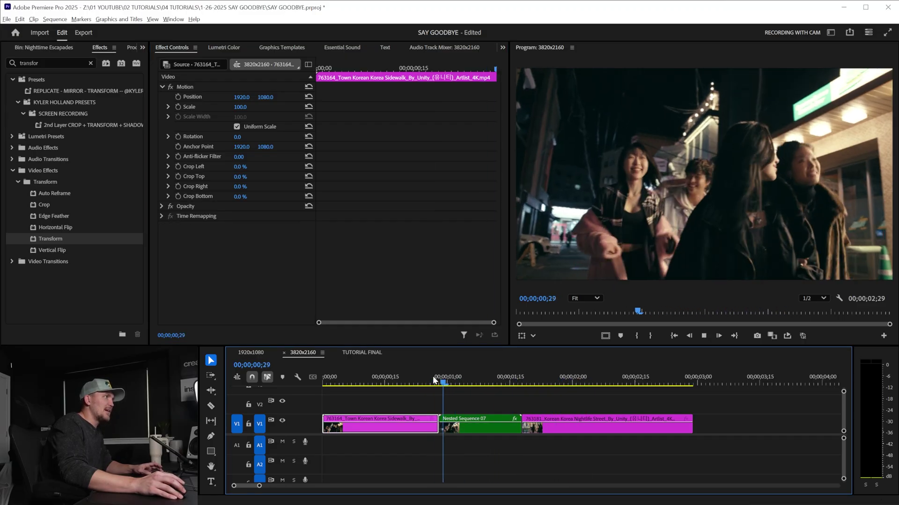
key("space")
left_click(433, 377)
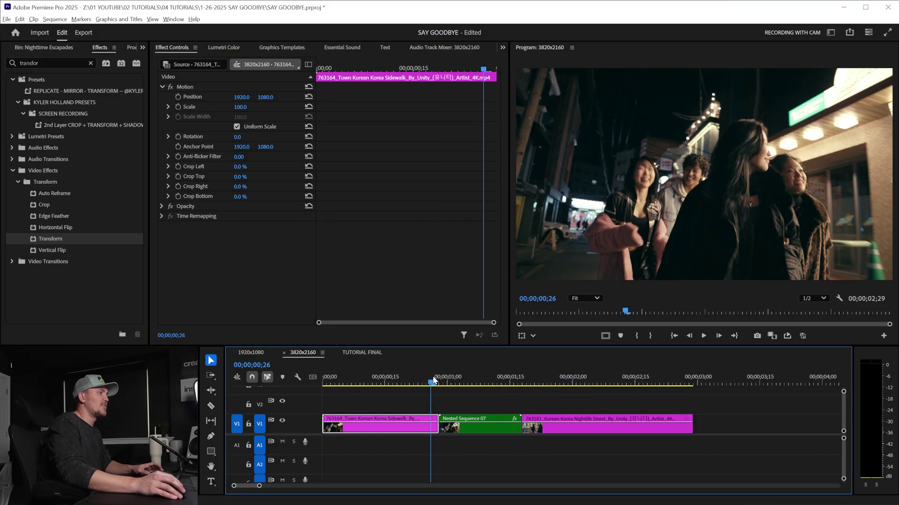
key("space")
key("space")
mouse_move(492, 371)
left_mouse_down()
mouse_move(471, 371)
mouse_move(493, 373)
left_mouse_up()
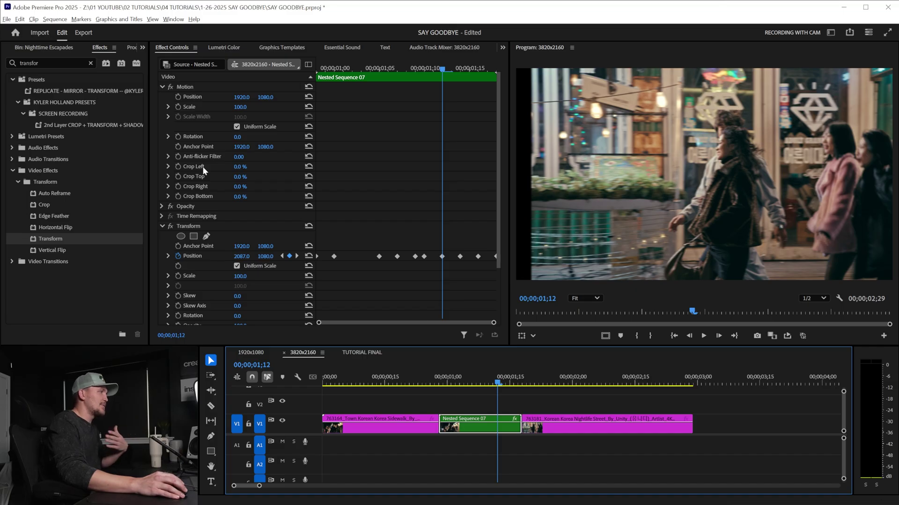
Disable the nested clip's Transform effect and insert a Replicate effect above it with Count set to 3
left_click(170, 226)
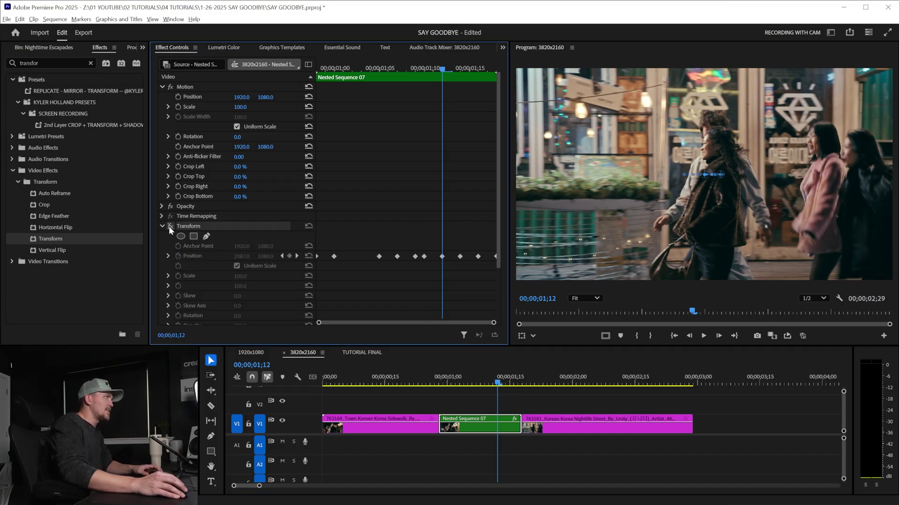
left_click(164, 227)
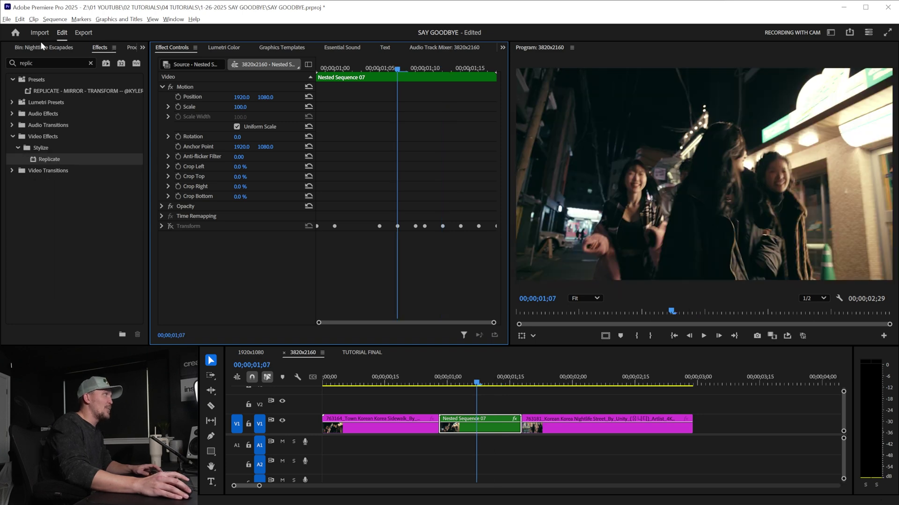
left_click(48, 63)
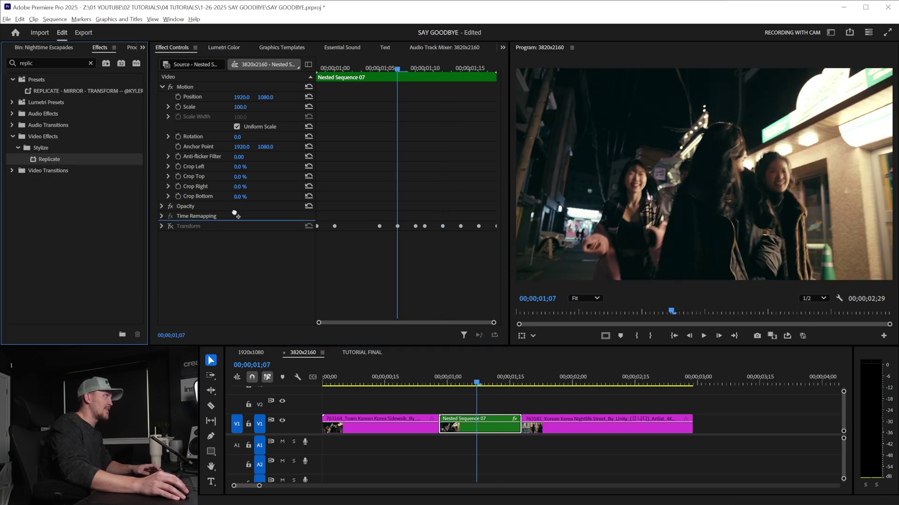
left_click_drag(236, 214, 235, 217)
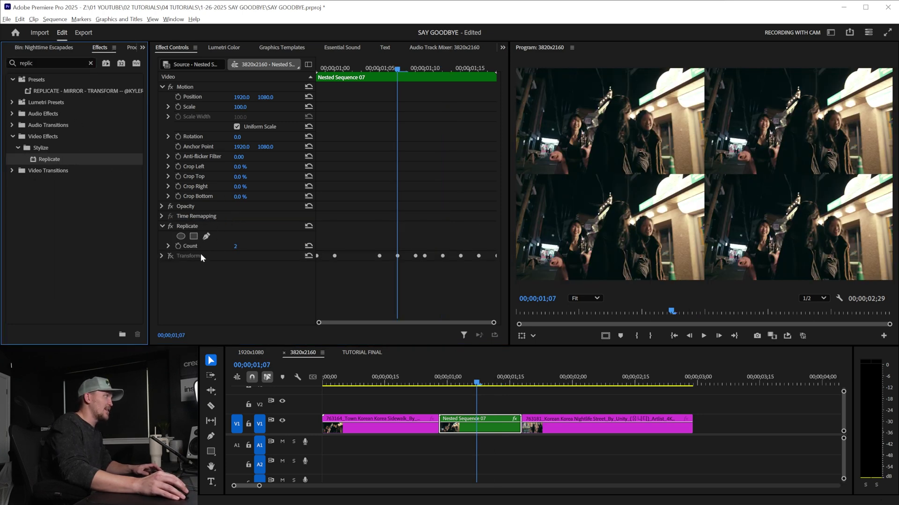
left_click(235, 248)
key("Return")
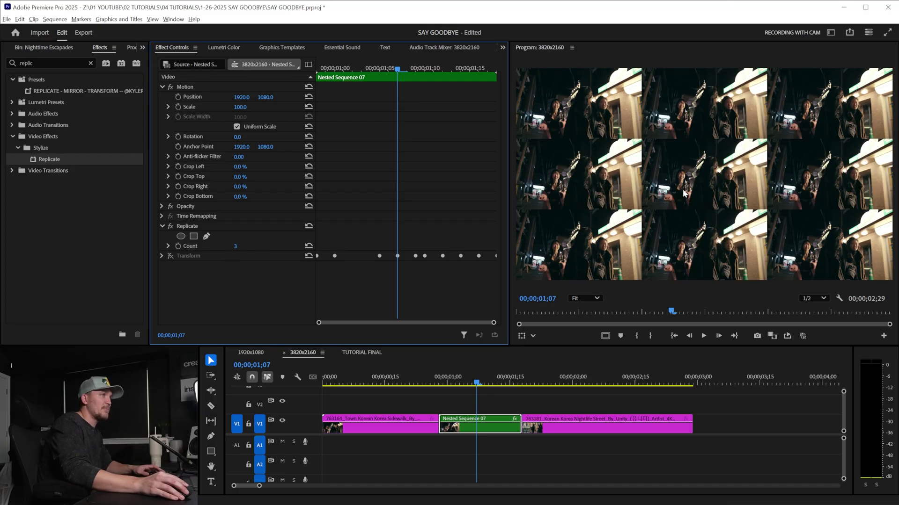
Find the Mirror effect, insert it between Replicate and Transform, and set its horizontal Reflection Center to 2558.9
left_click(90, 63)
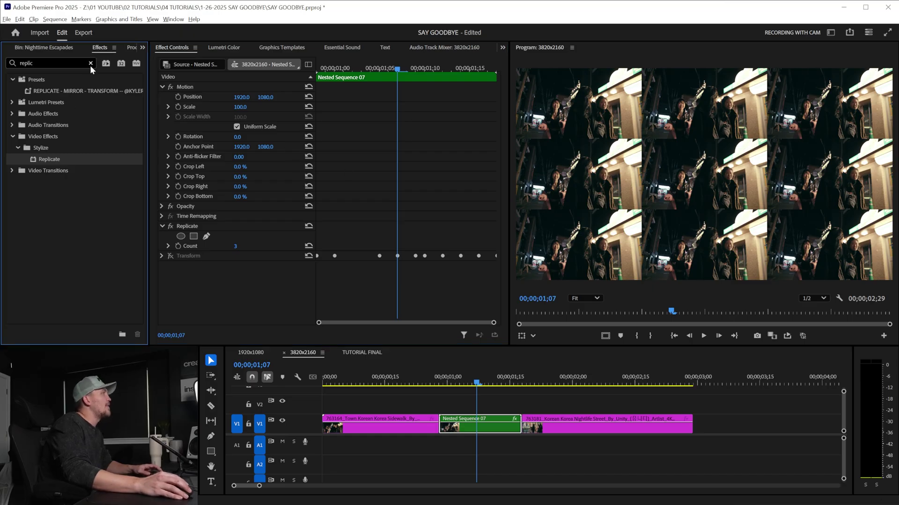
type("mirror")
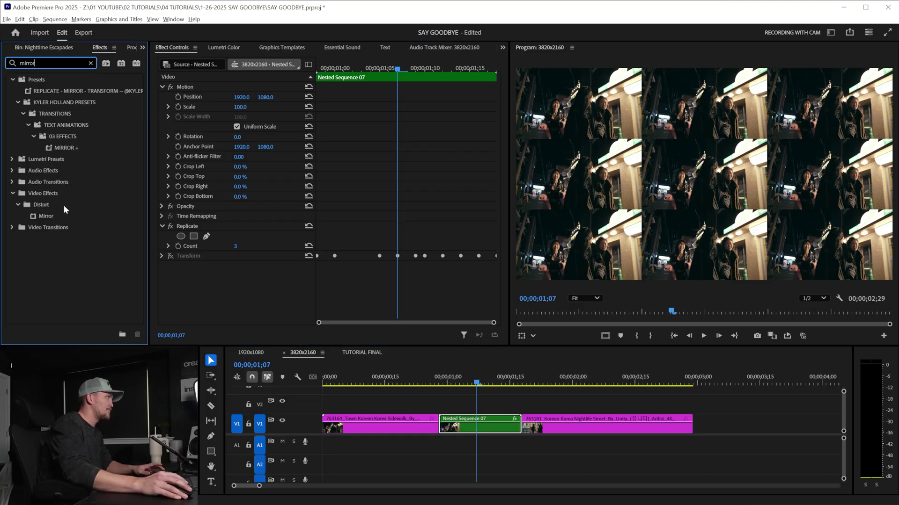
left_click_drag(236, 253, 182, 277)
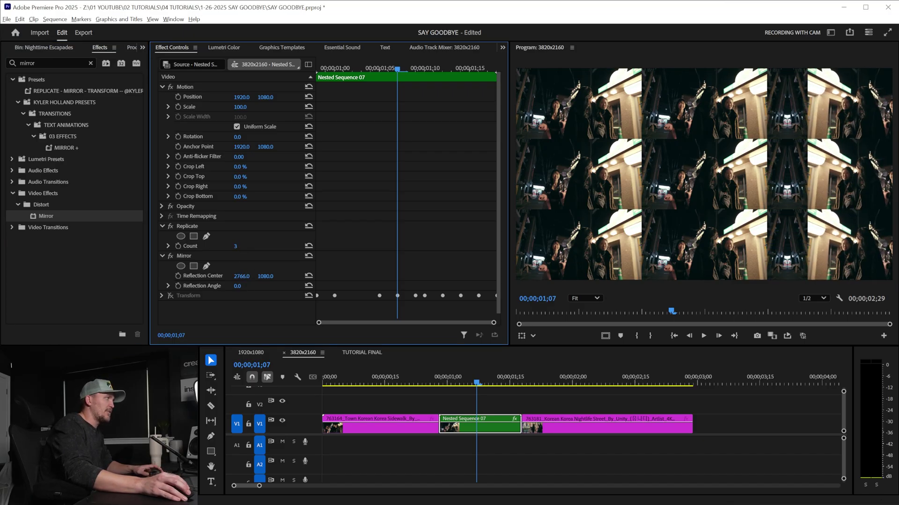
left_click_drag(242, 276, 146, 276)
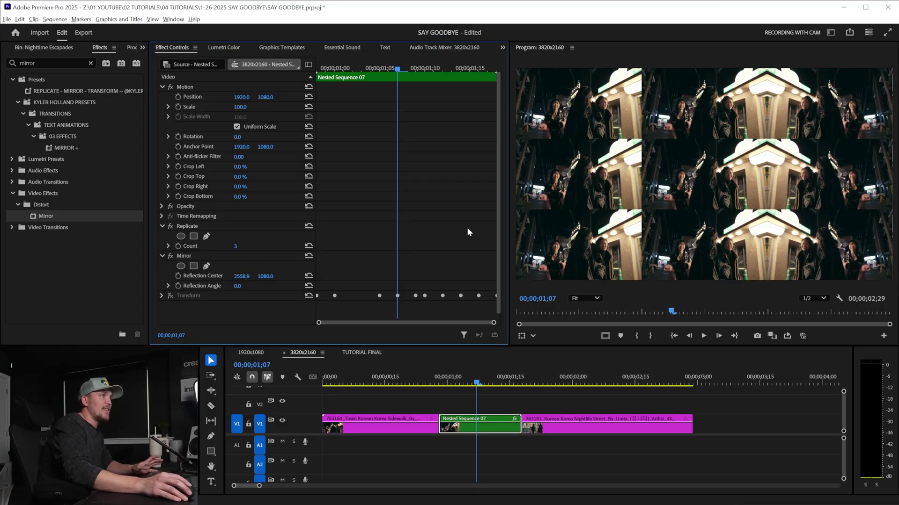
Add a second Mirror below the first with a Reflection Angle of 90° and a Reflection Center of 3840.0, 1438.5
left_click_drag(46, 216, 209, 283)
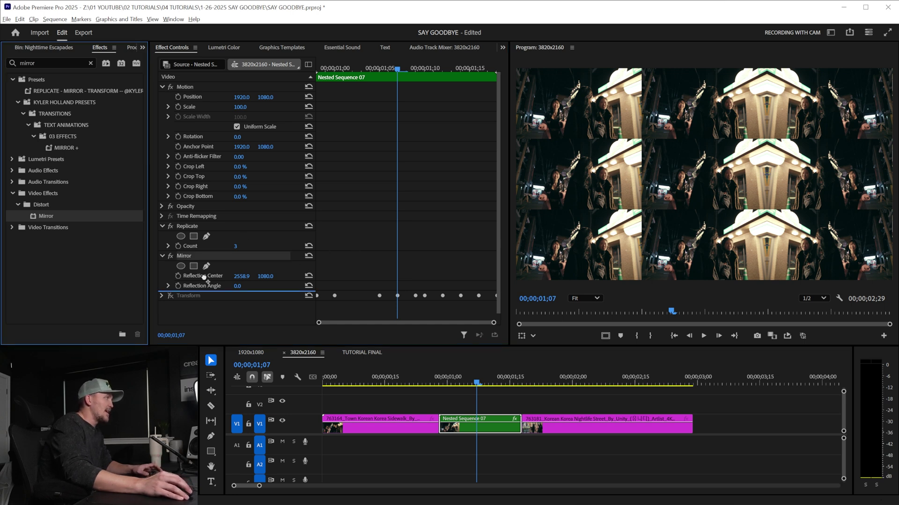
scroll(283, 266, "down", 5)
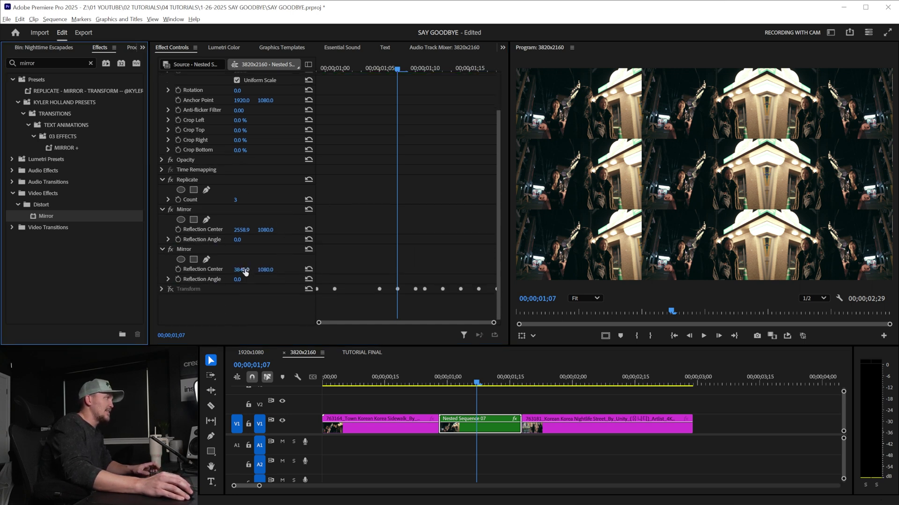
left_click(239, 279)
type("90")
key("Return")
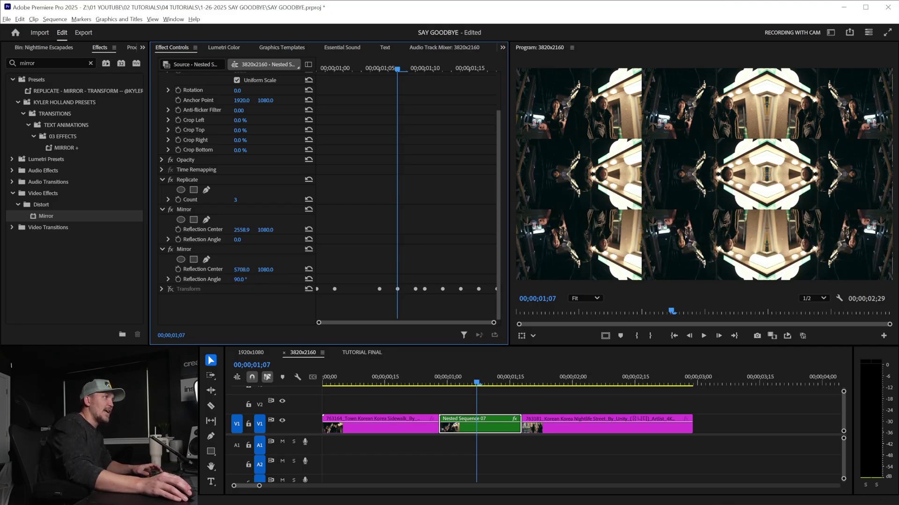
left_click_drag(279, 273, 307, 273)
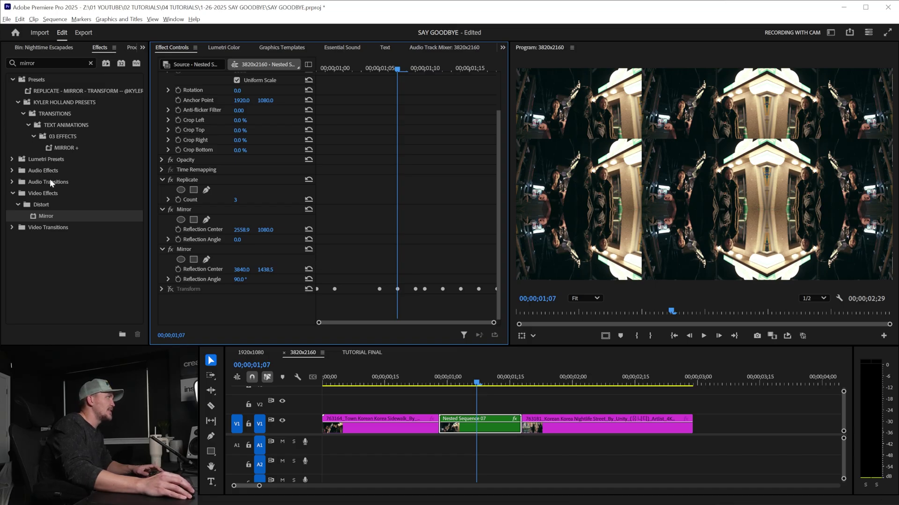
Add a third Mirror above Transform with a Reflection Angle of -90° and a vertical Reflection Center of 719.9
left_click_drag(46, 216, 238, 288)
left_click(242, 319)
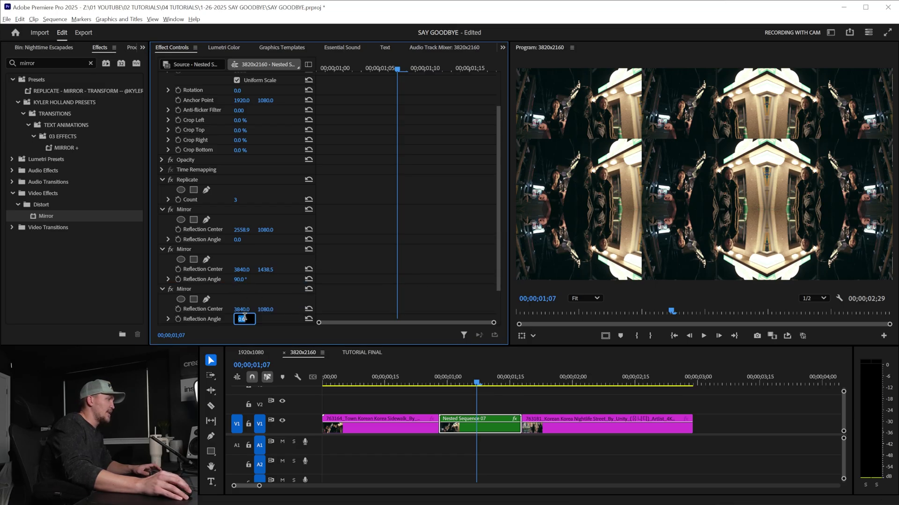
type("-90")
key("Return")
scroll(266, 270, "down", 2)
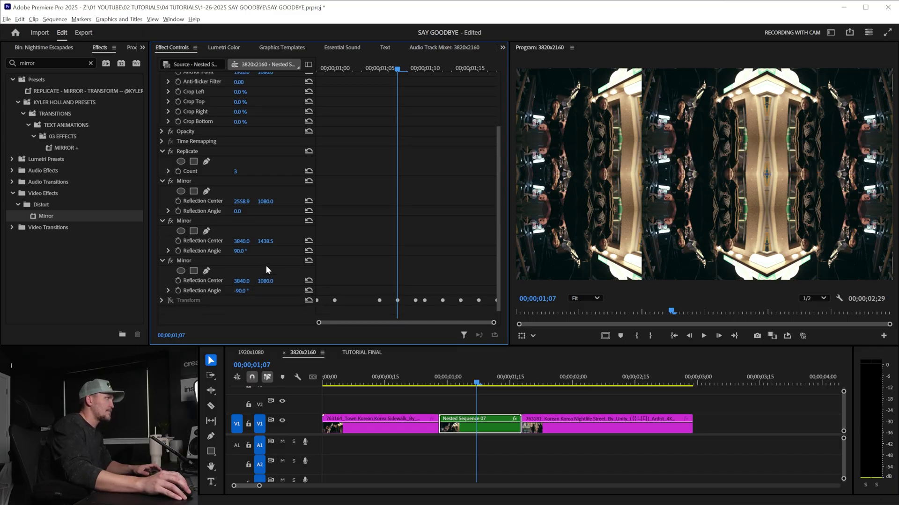
mouse_move(265, 282)
left_mouse_down()
mouse_move(253, 281)
mouse_move(264, 282)
left_mouse_up()
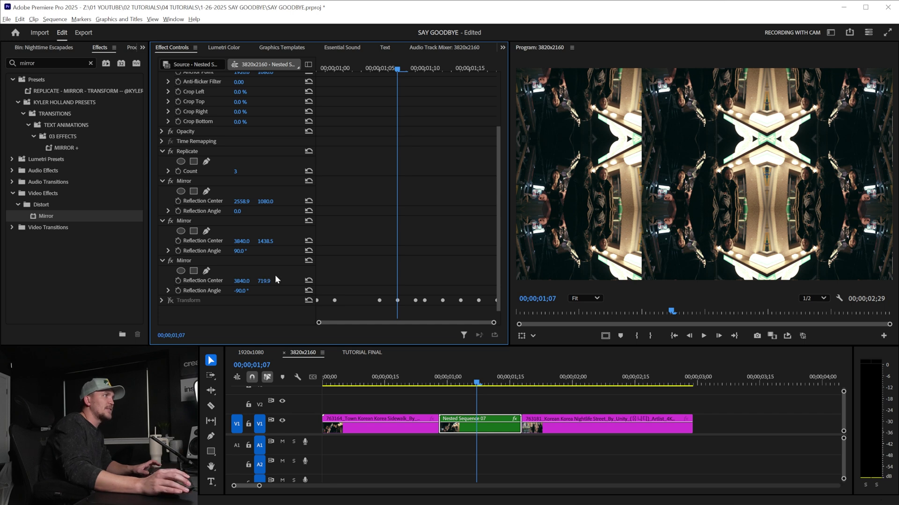
Add a fourth Mirror above Transform with a Reflection Angle of 180° and a horizontal Reflection Center of 1279.7
left_click_drag(53, 212, 275, 300)
left_click(238, 284)
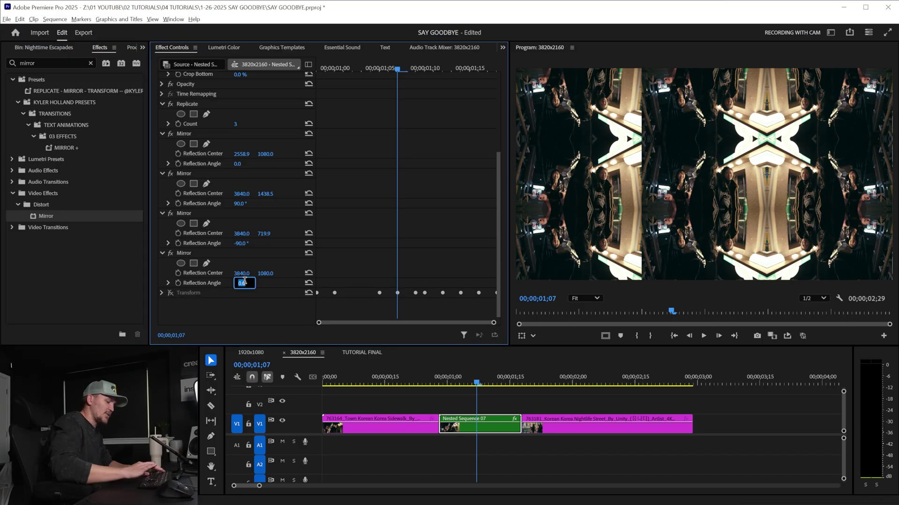
type("180")
key("Return")
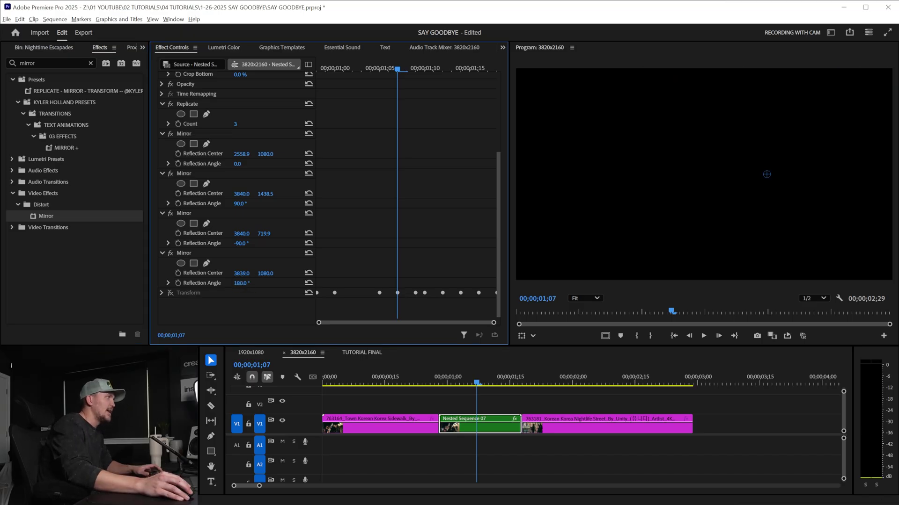
left_click_drag(241, 274, 174, 274)
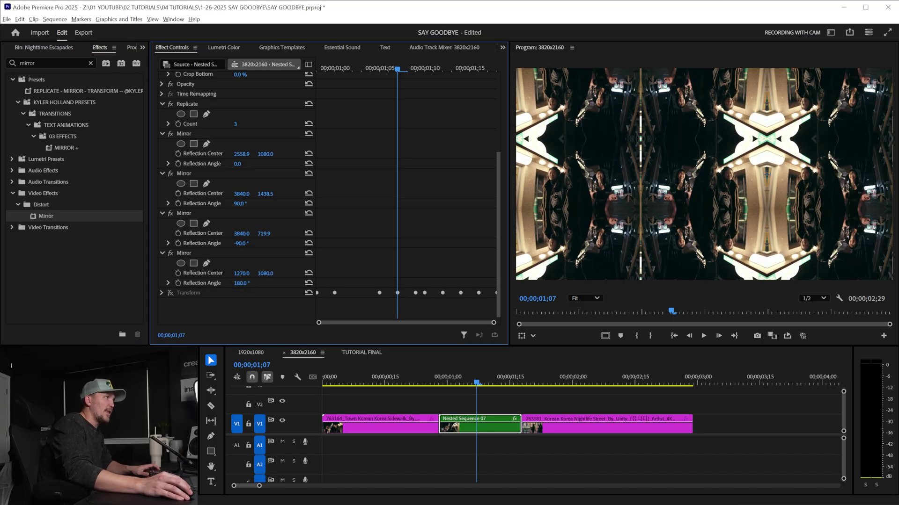
left_click_drag(242, 273, 271, 273)
left_click_drag(177, 274, 178, 274)
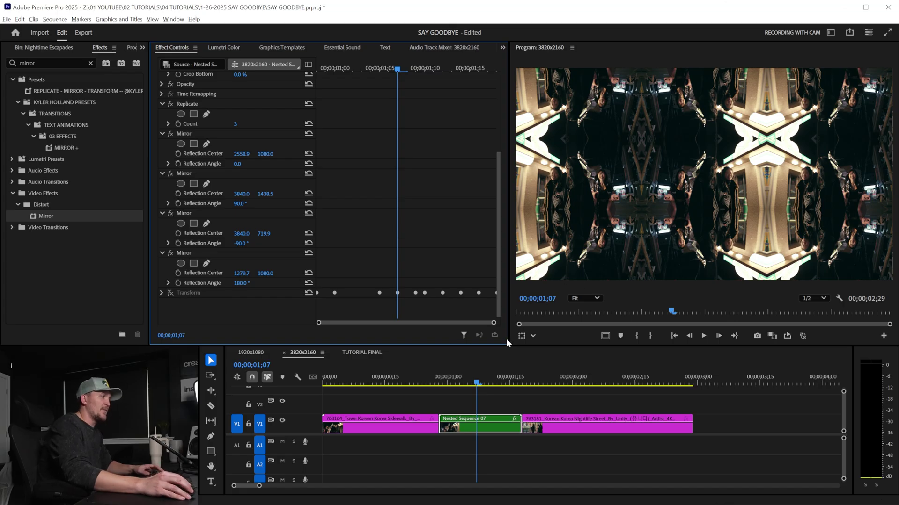
Re-enable the Transform effect below the Mirrors and scrub through the nested clip to 00;00;01;15
left_click(479, 380)
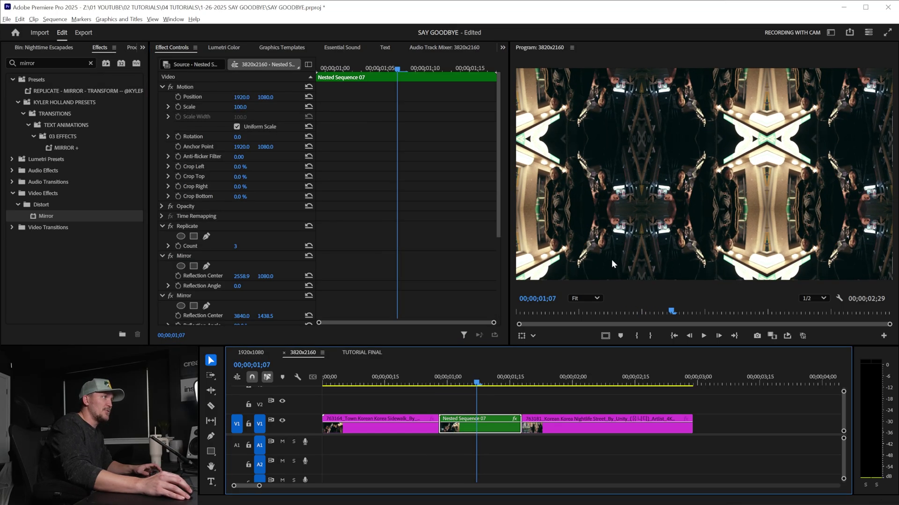
scroll(358, 209, "down", 5)
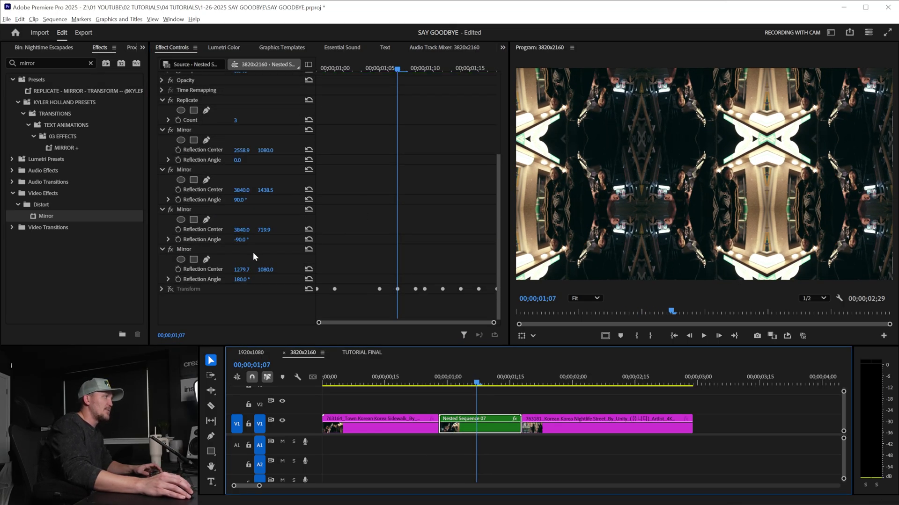
left_click(171, 289)
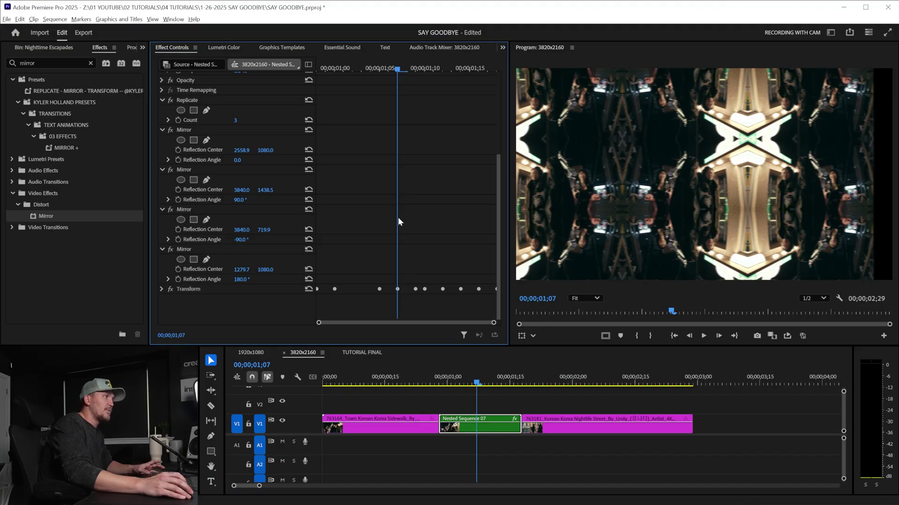
left_click_drag(437, 377, 510, 377)
Set the Scale of the nested clip's Transform effect to 300 to fill the frame
scroll(210, 295, "down", 1)
left_click(159, 289)
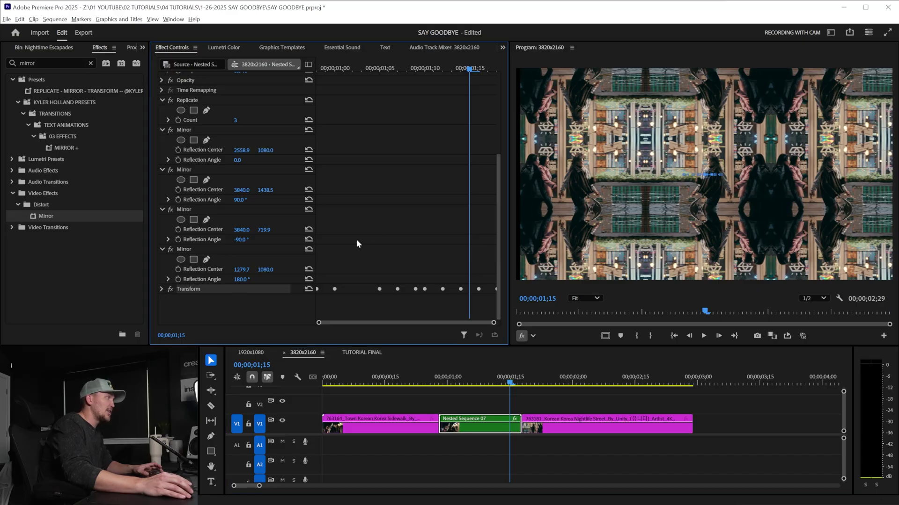
left_click(163, 290)
scroll(392, 237, "down", 3)
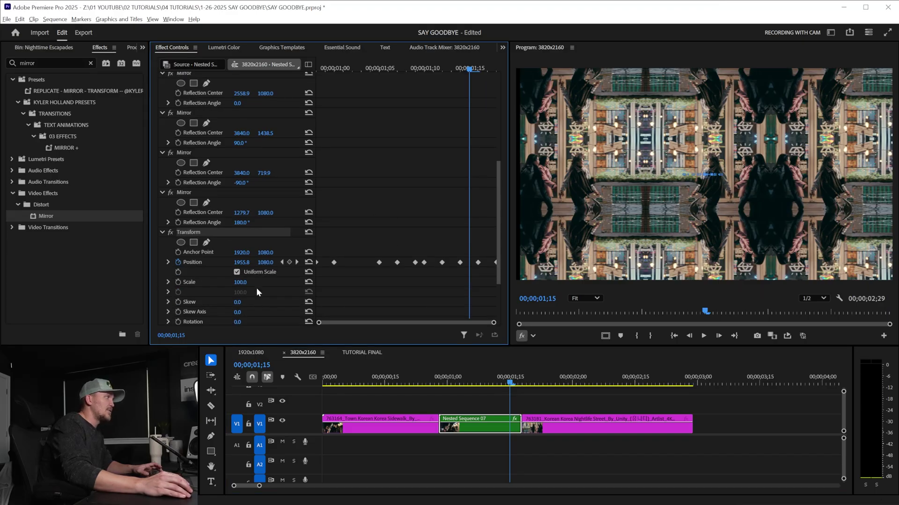
left_click(240, 283)
type("3")
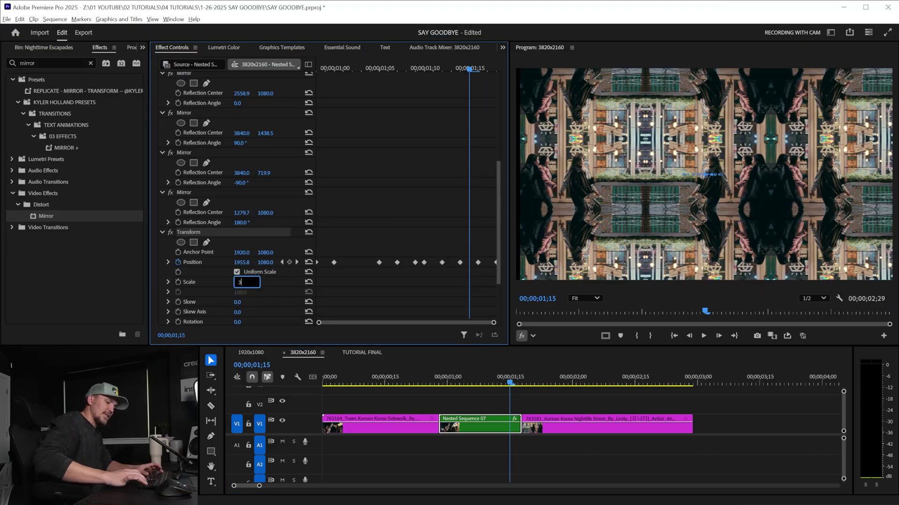
type("00")
key("Return")
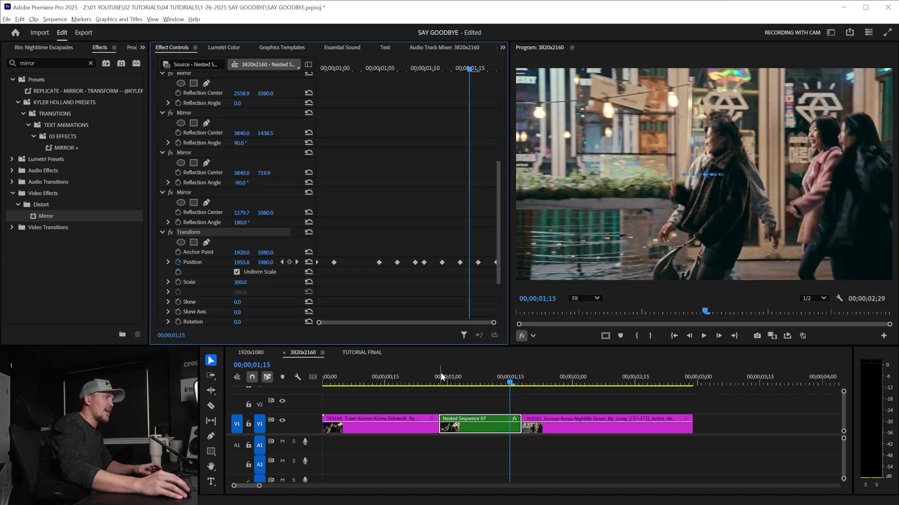
Play back the transition from the end of the first clip through the nested clip
left_click(438, 377)
key("space")
left_click(388, 376)
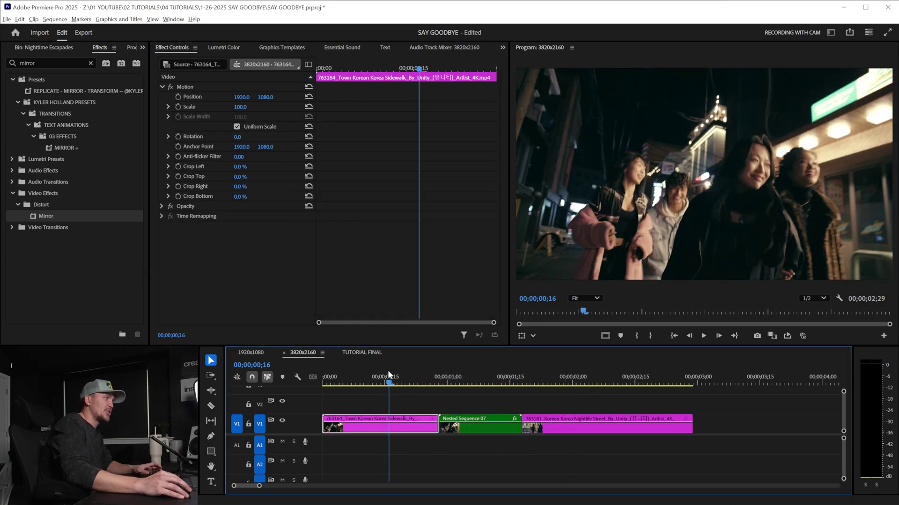
key("space")
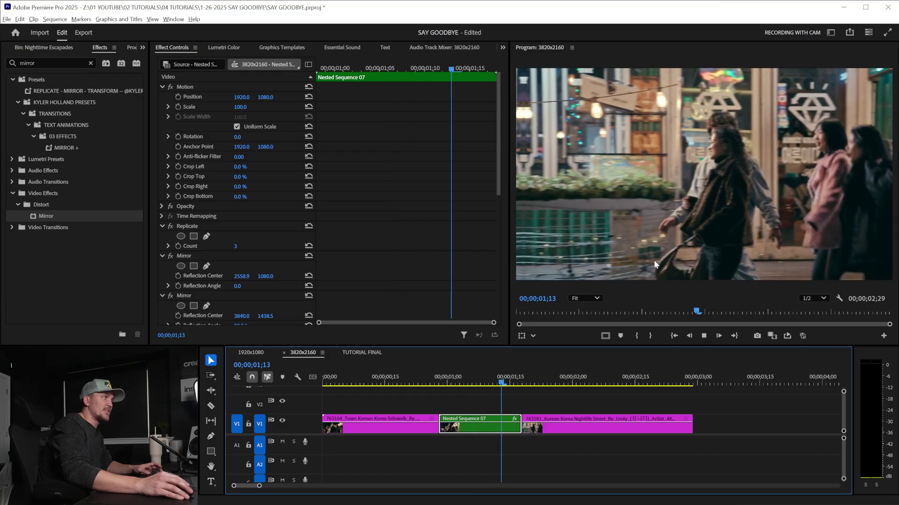
left_click(415, 382)
key("space")
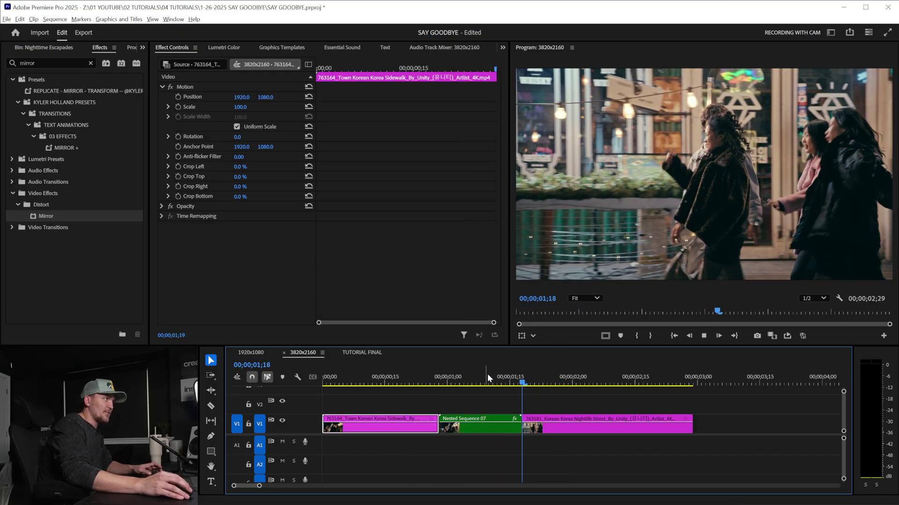
Select the Replicate effect and all four Mirror effects together on the nested clip
left_click_drag(487, 375, 463, 378)
scroll(353, 244, "down", 3)
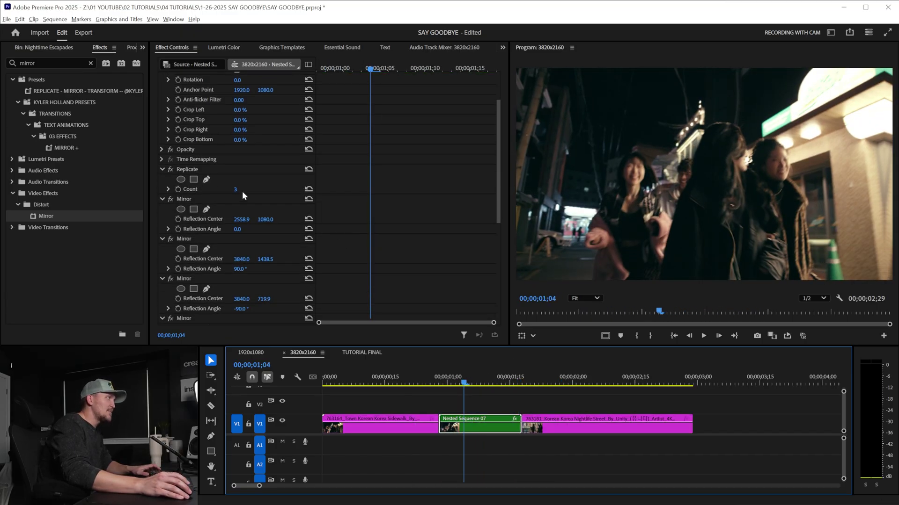
left_click(199, 169)
left_click(187, 200, "shift")
left_click(191, 238, "shift")
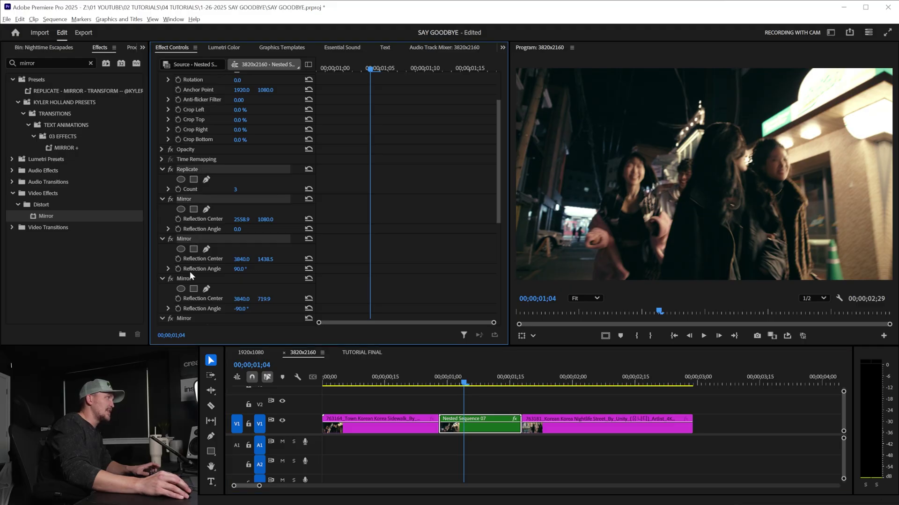
left_click(188, 278, "shift")
left_click(184, 318, "shift")
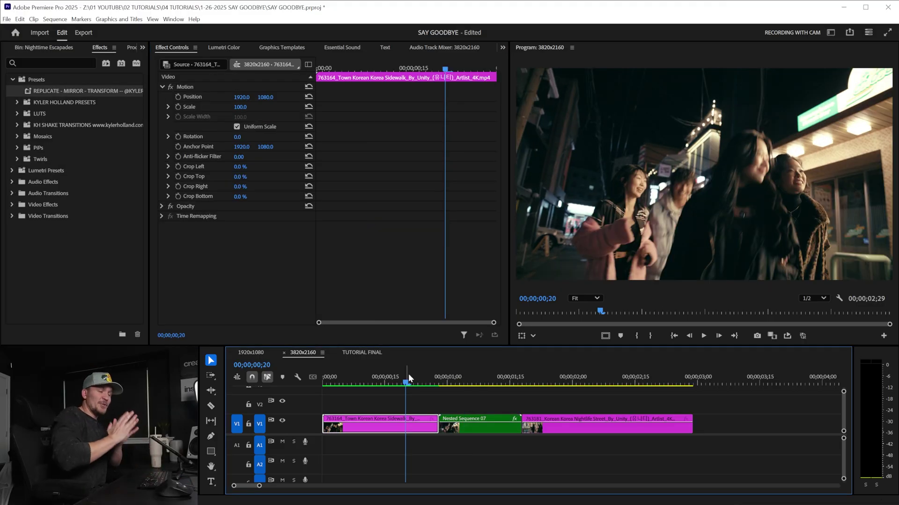
Play the transition without the mirror effects and select the nested clip on V1
key("space")
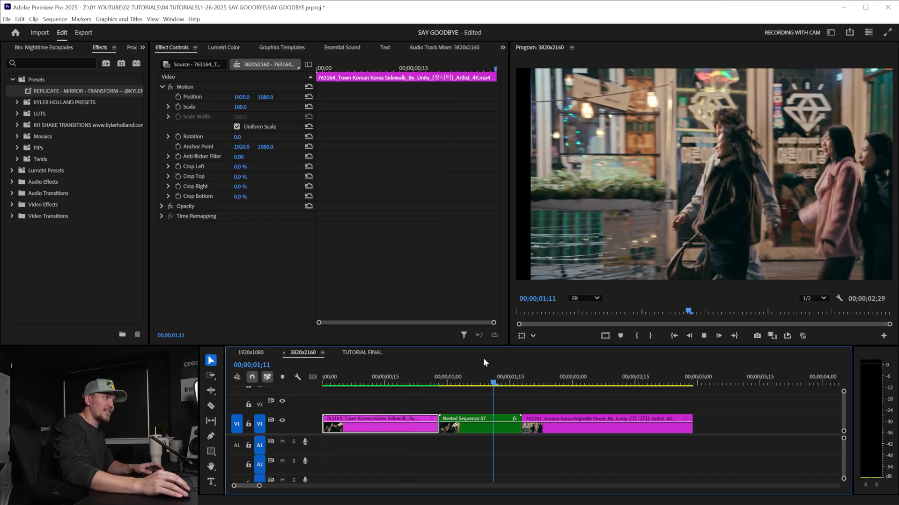
left_click(475, 425)
key("space")
Disable the nested clip's Transform effect and apply the saved REPLICATE - MIRROR - TRANSFORM preset above it
scroll(349, 185, "down", 2)
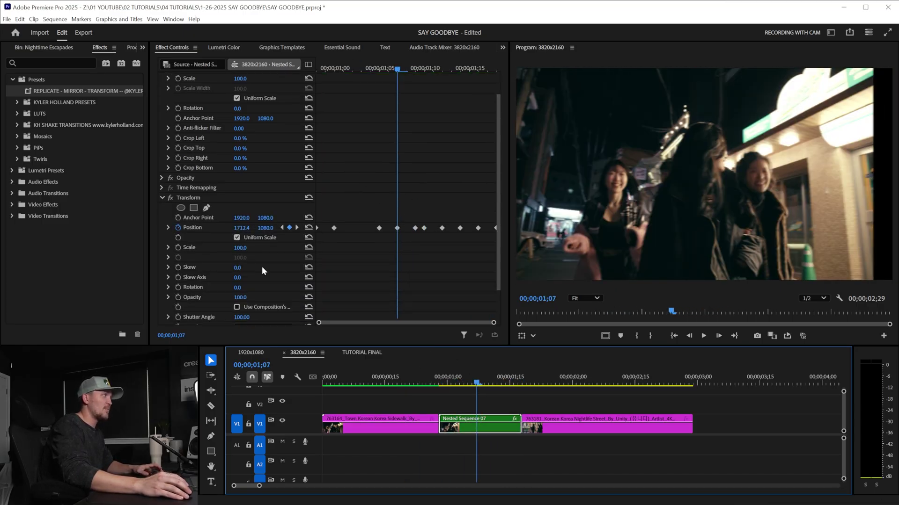
left_click_drag(498, 378, 473, 375)
left_click(171, 197)
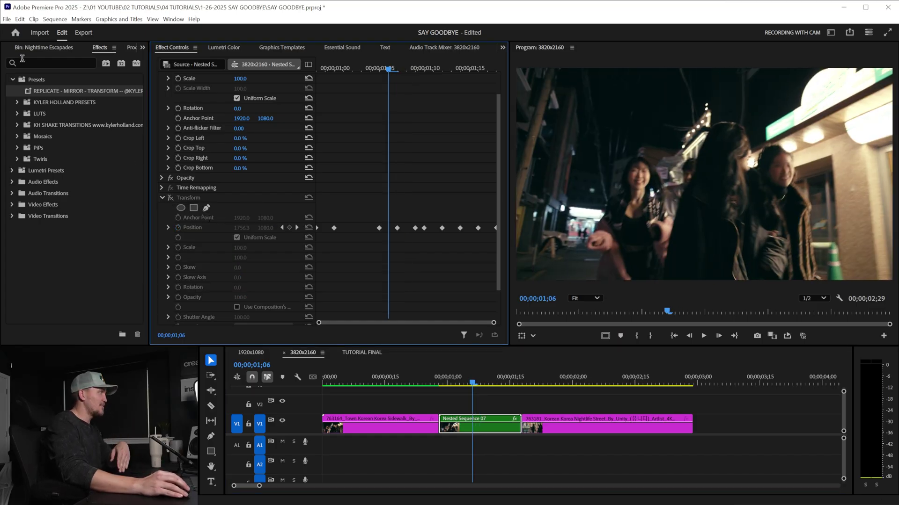
left_click_drag(62, 93, 217, 186)
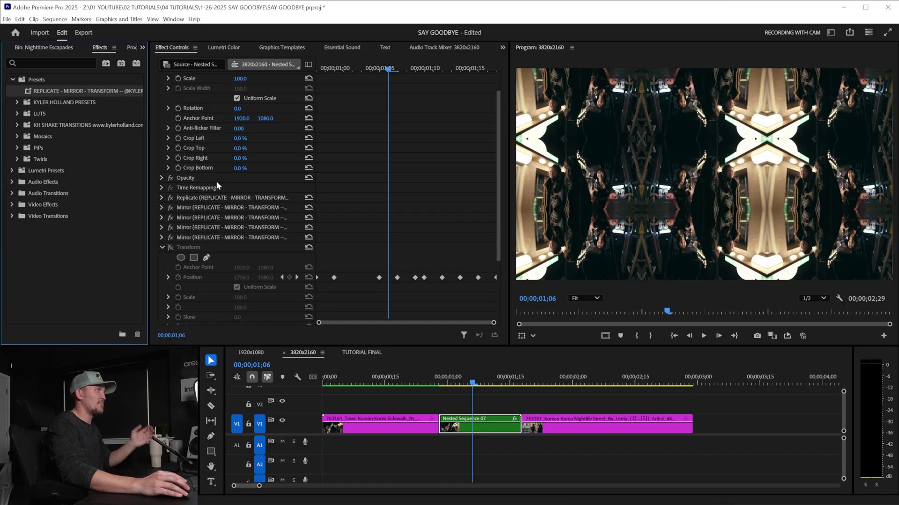
mouse_move(475, 380)
left_mouse_down()
mouse_move(456, 376)
mouse_move(478, 374)
left_mouse_up()
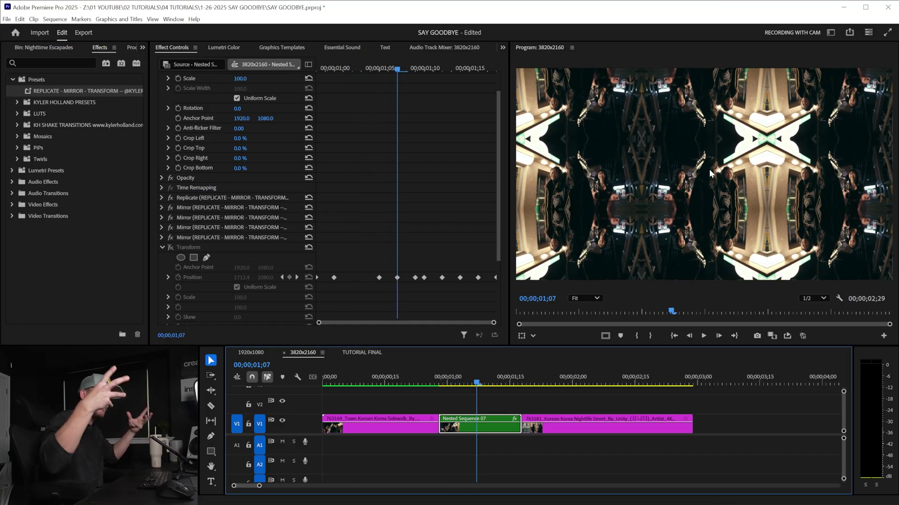
Re-enable the Transform effect below the preset's Mirrors and set its Scale to 300
left_click(171, 247)
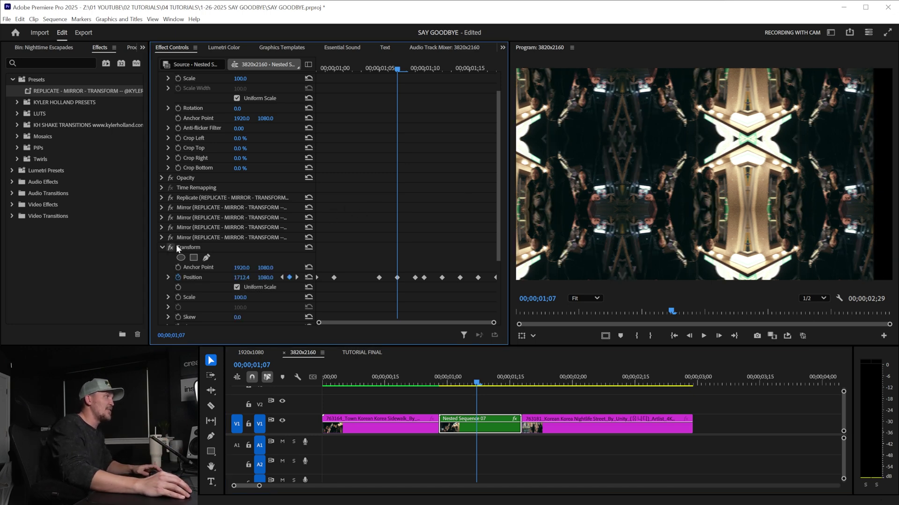
scroll(327, 225, "down", 2)
left_click(247, 260)
type("3")
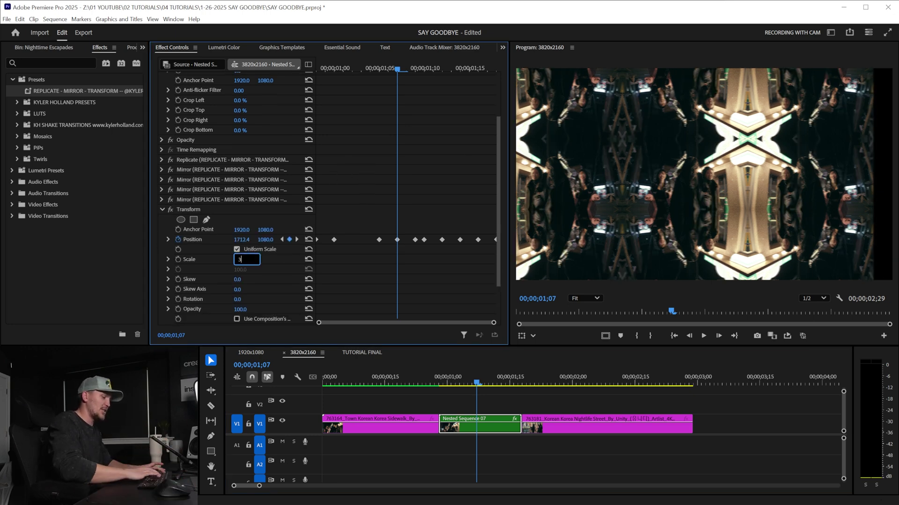
type("00")
key("Return")
Play the transition with the preset applied and scrub the nested clip around 00;00;01;05
key("space")
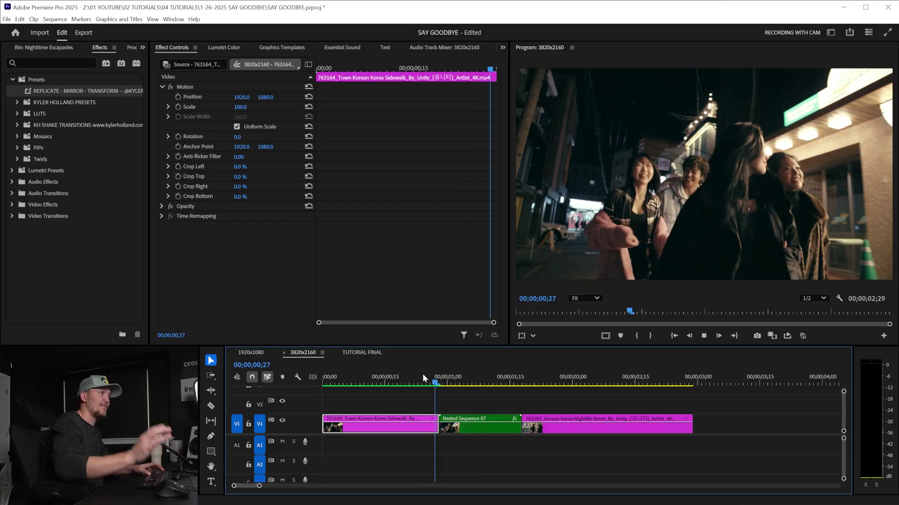
left_click(423, 375)
key("space")
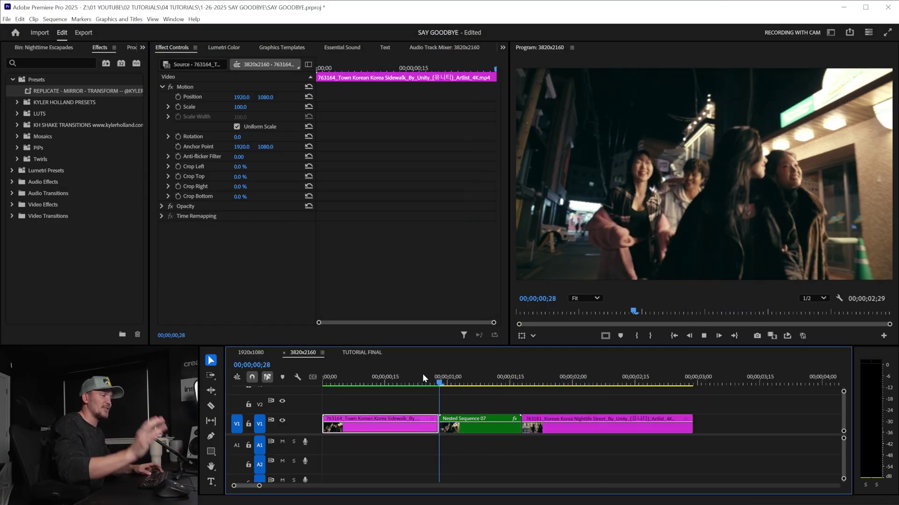
key("space")
mouse_move(485, 374)
left_mouse_down()
mouse_move(493, 374)
mouse_move(470, 379)
left_mouse_up()
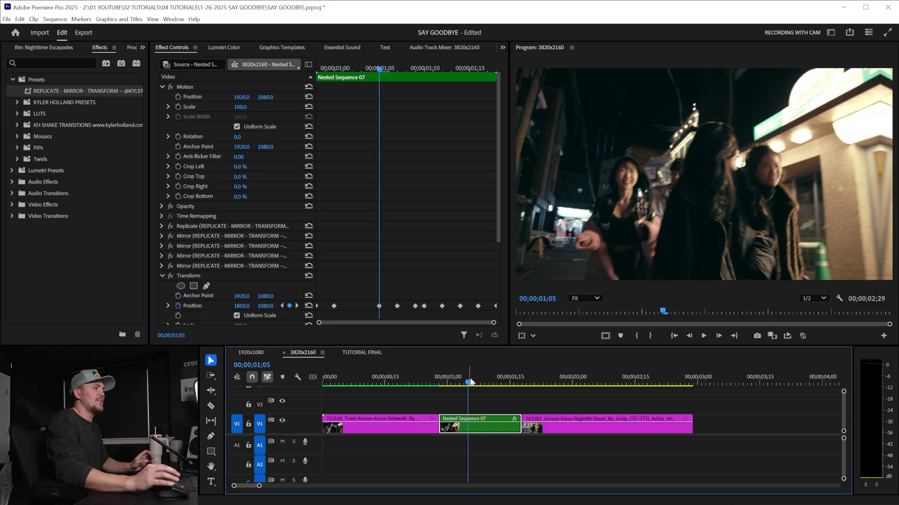
Set the Program monitor's playback resolution to Full
left_click(814, 298)
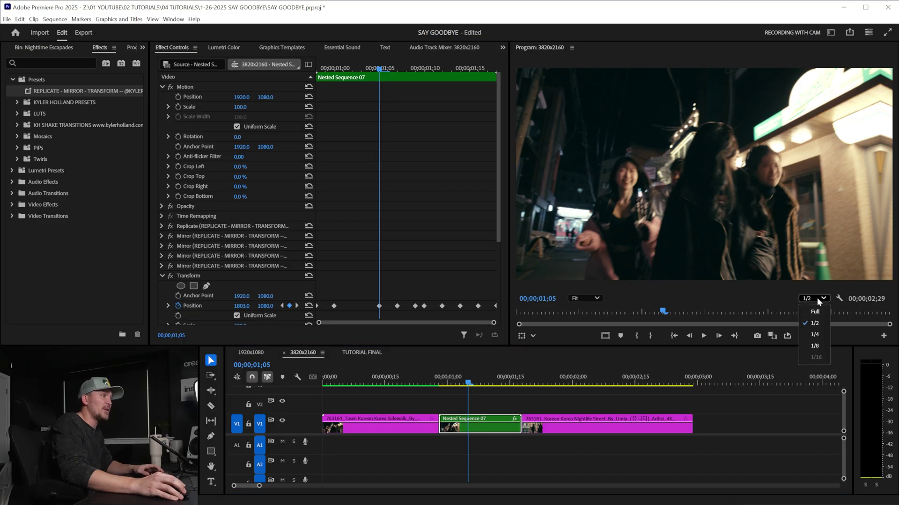
left_click(803, 310)
Duplicate the nested clip onto V2 and delete the Replicate and four Mirror effects from the copy
left_click(475, 429)
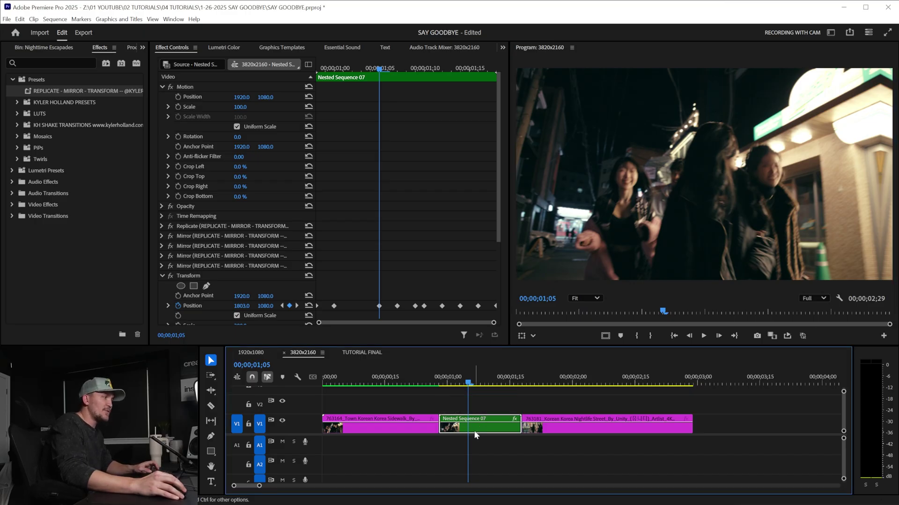
left_click_drag(491, 434, 490, 409)
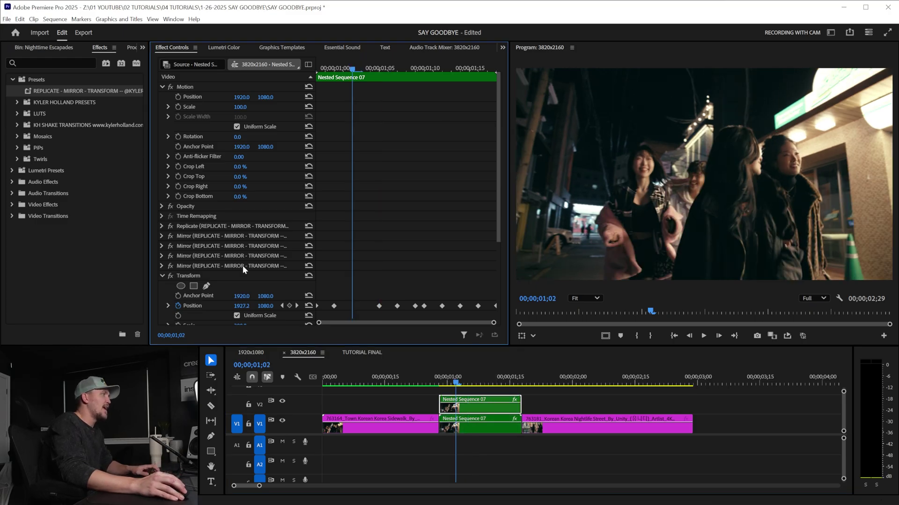
left_click(232, 266)
left_click(229, 255, "ctrl")
left_click(228, 246, "ctrl")
left_click(226, 236, "ctrl")
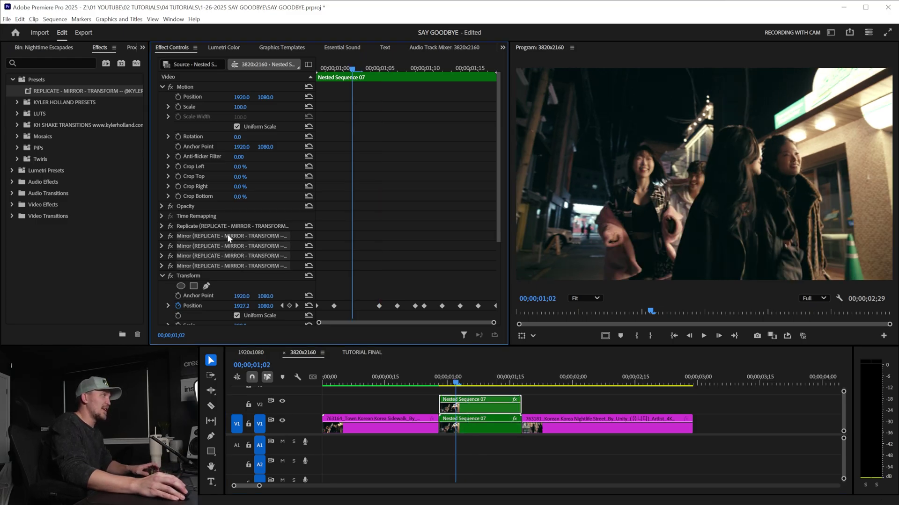
left_click(256, 226, "ctrl")
key("Delete")
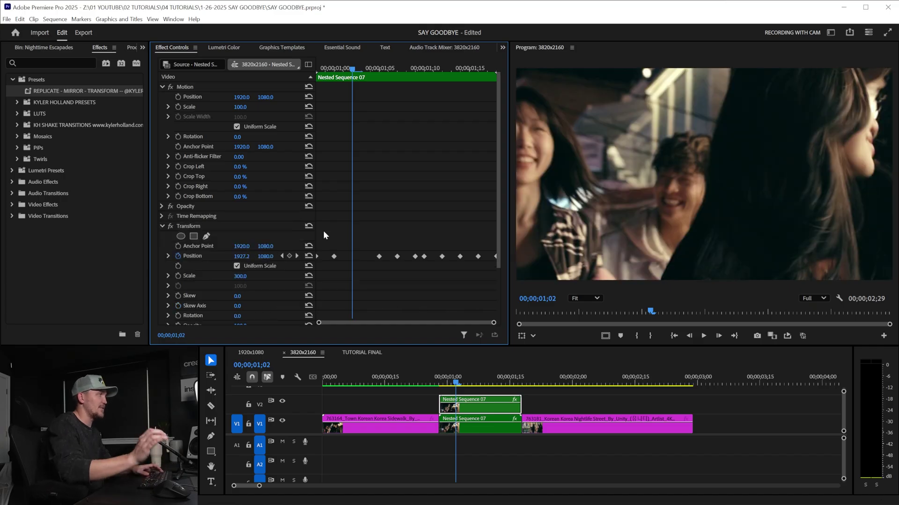
Set the Transform Scale of the V2 copy to 100
left_click(240, 276)
type("100")
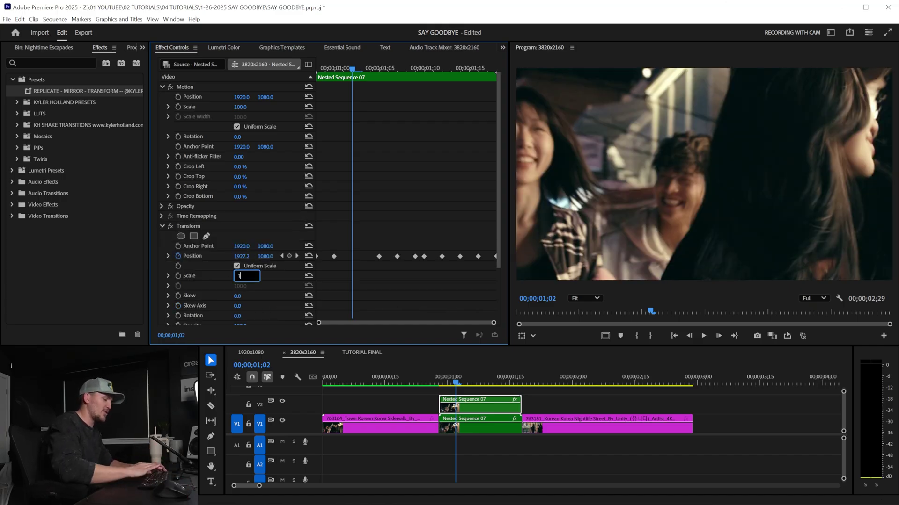
key("Return")
Maximize the Program monitor and play the transition to compare the versions with and without mirrored edges
key("grave")
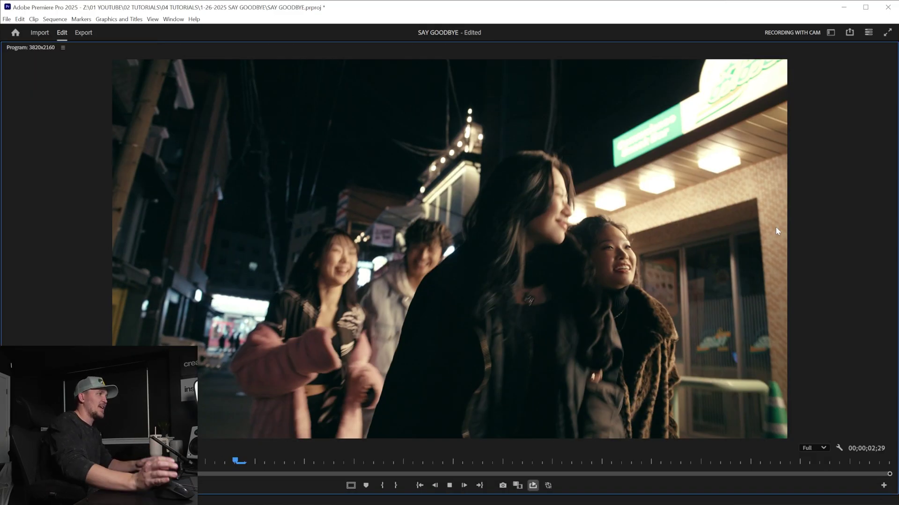
key("space")
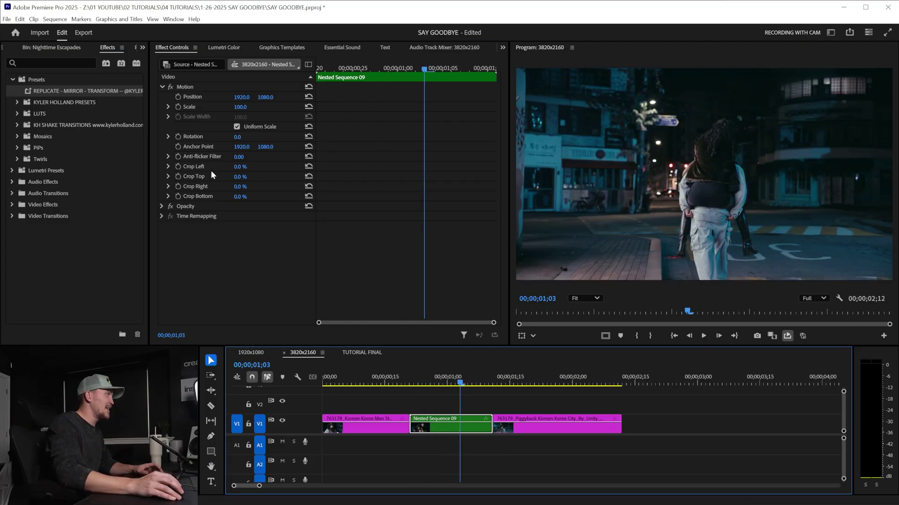
Find the Transform effect and apply it to Nested Sequence 09
left_click(52, 62)
type("transfor")
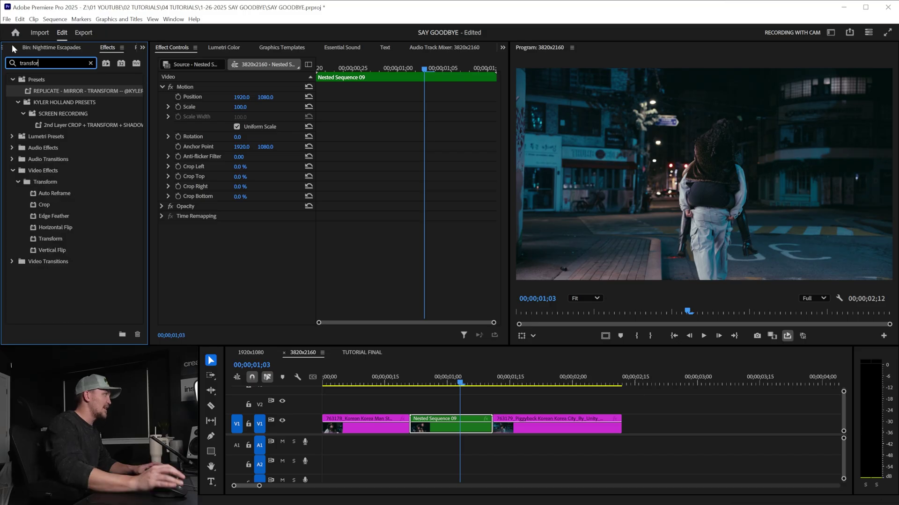
left_click_drag(50, 239, 192, 291)
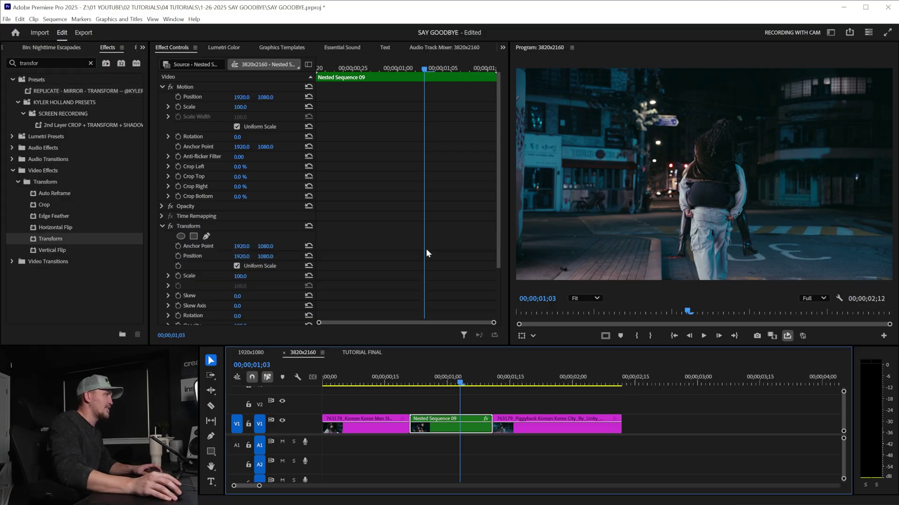
Start animating the Transform Scale with a keyframe of 100 at the nested clip's first frame, 00;00;00;21
scroll(412, 224, "down", 3)
left_click_drag(366, 68, 252, 271)
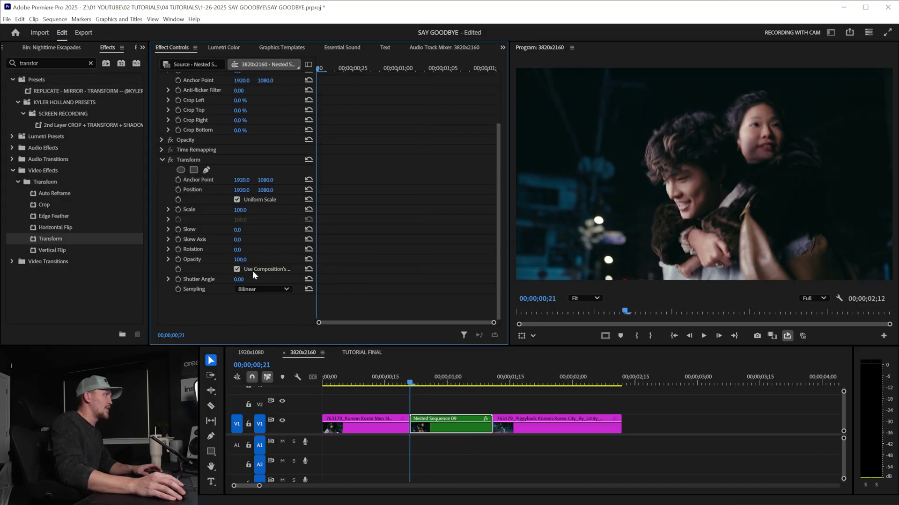
left_click(178, 209)
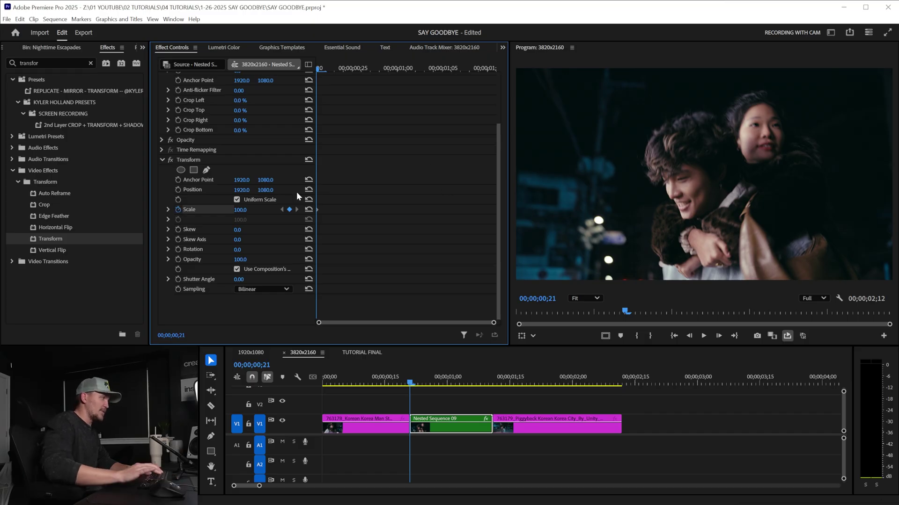
Keyframe the Transform Scale at 75 on 00;00;01;00 and at 125 one frame later, on 00;00;01;01
left_click(405, 69)
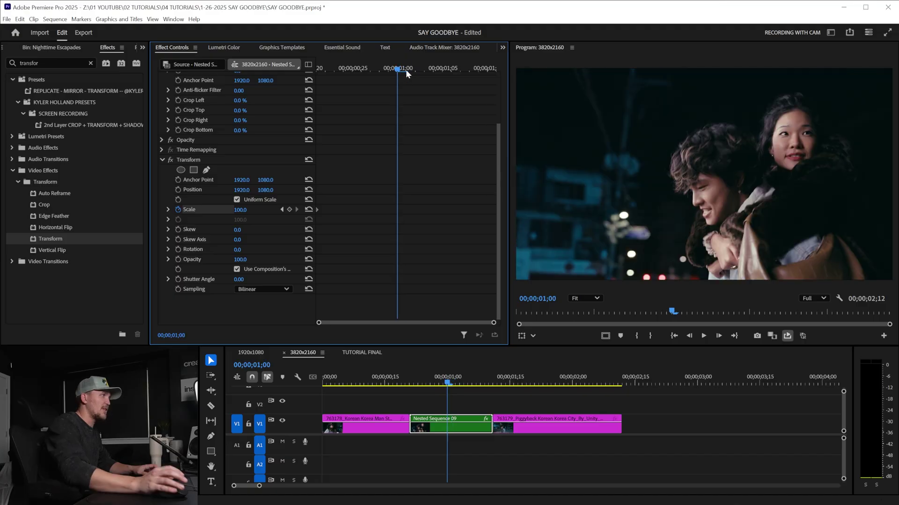
mouse_move(242, 215)
left_mouse_down()
mouse_move(232, 211)
mouse_move(247, 210)
left_mouse_up()
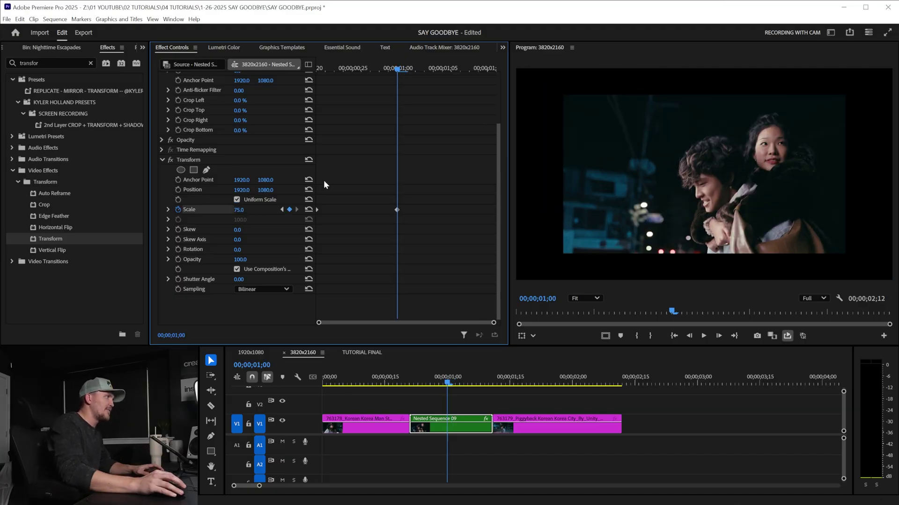
key("Right")
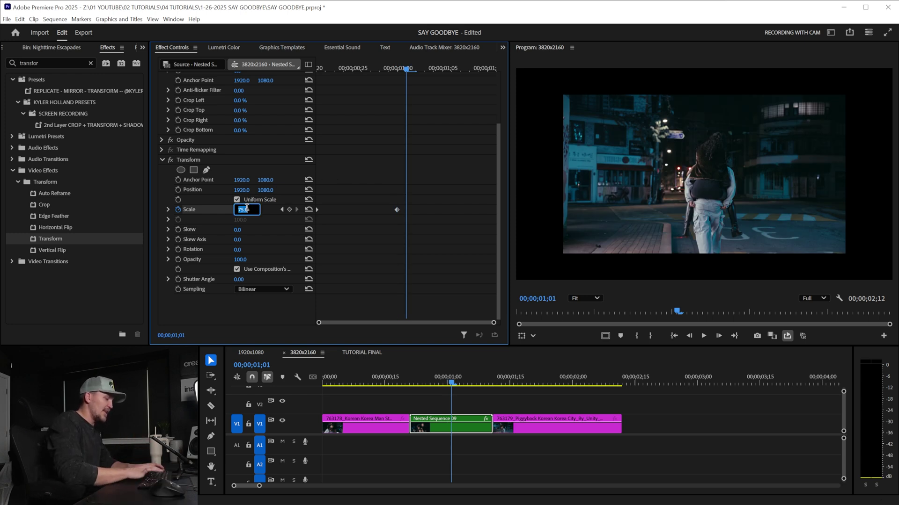
type("100")
key("Return")
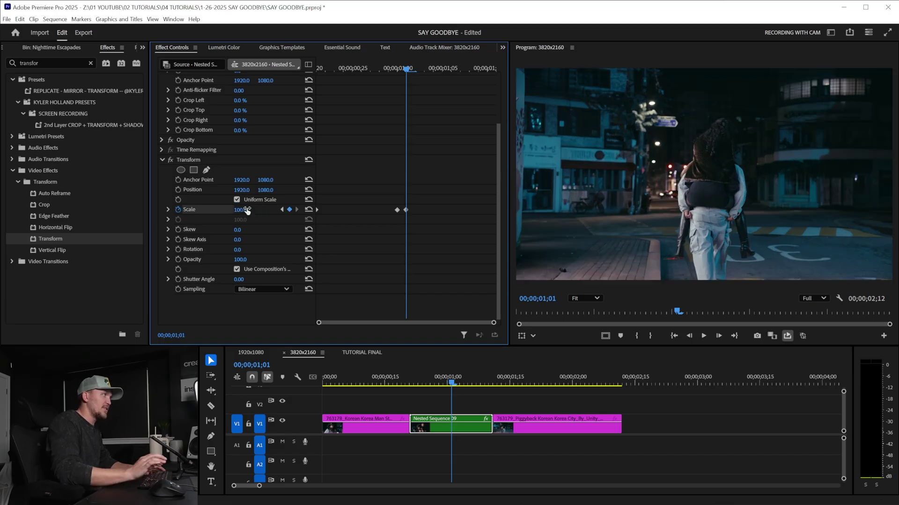
left_click(240, 210)
type("120")
key("Return")
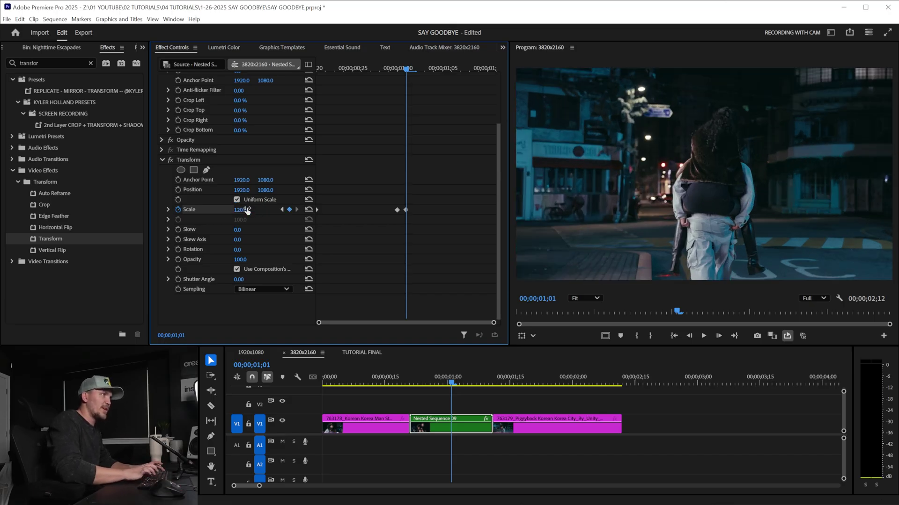
Add a Transform Scale keyframe of 100 at 00;00;01;04 and move it to the end of the nested clip
key("Right")
key("Right")
key("Right")
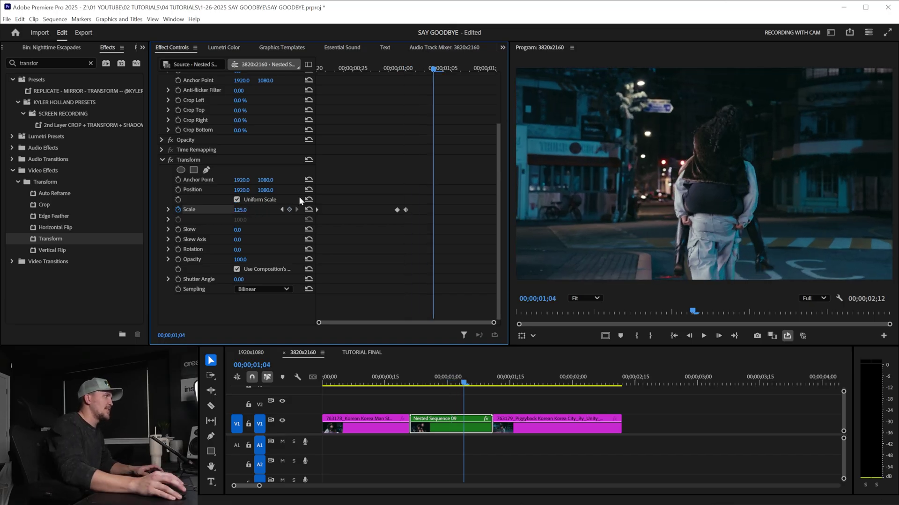
type("100")
key("Return")
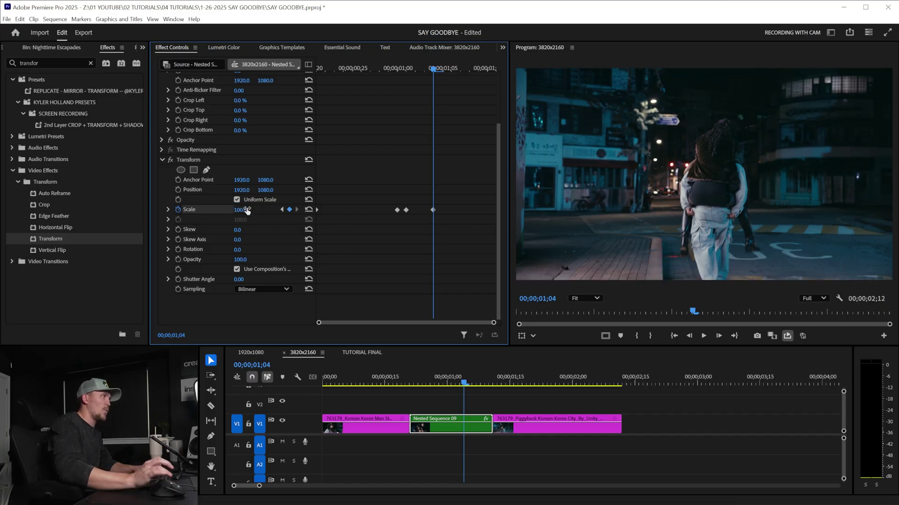
left_click_drag(433, 211, 554, 216)
Play and scrub through the nested clip to preview the zoom animation
left_click(397, 377)
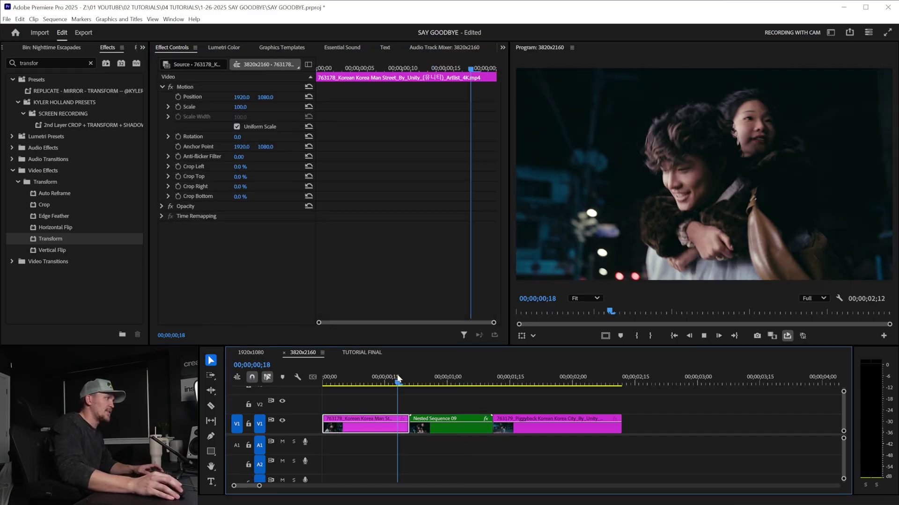
key("space")
left_click_drag(422, 376, 449, 379)
Apply Ease Out to the first Transform Scale keyframe and Ease In to the last one
scroll(406, 245, "down", 3)
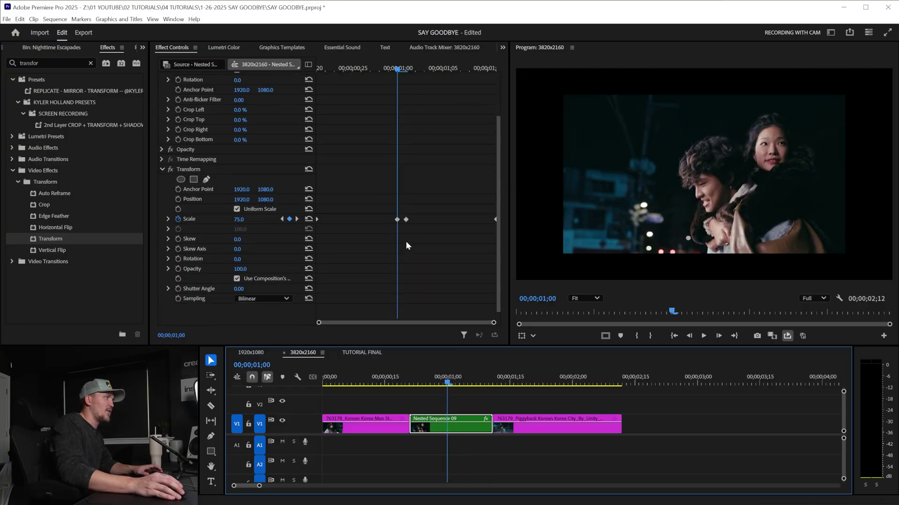
right_click(316, 219)
left_click(360, 352)
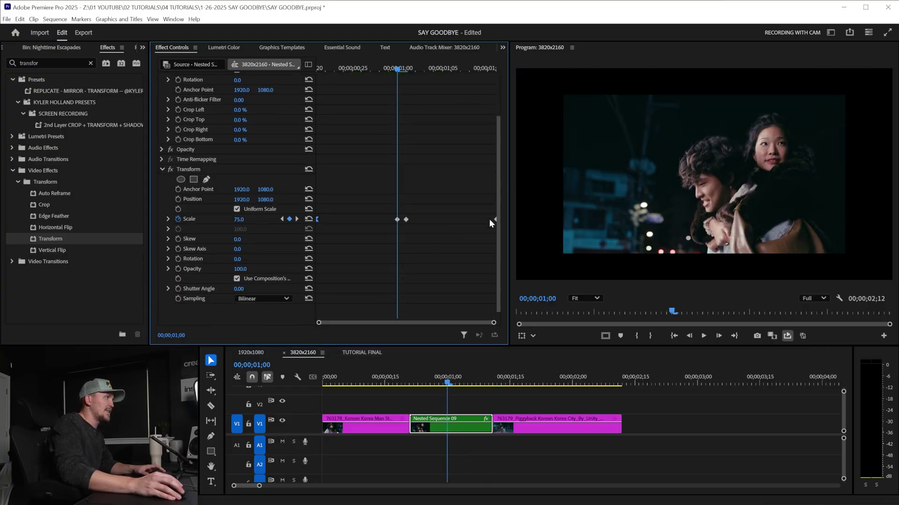
right_click(494, 219)
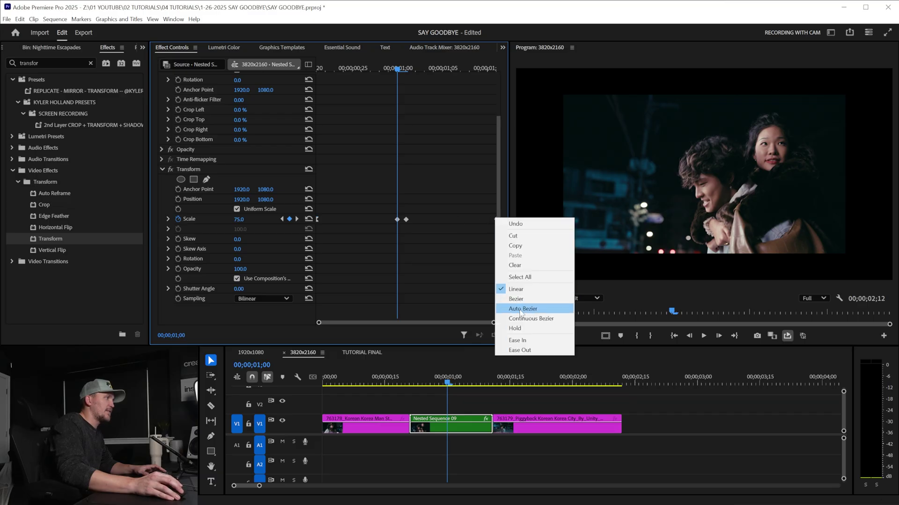
left_click(524, 340)
Expand and enlarge the Scale graph, and try moving the last keyframe earlier while examining the eased curve
left_click(168, 219)
left_click(168, 219)
left_click(168, 219)
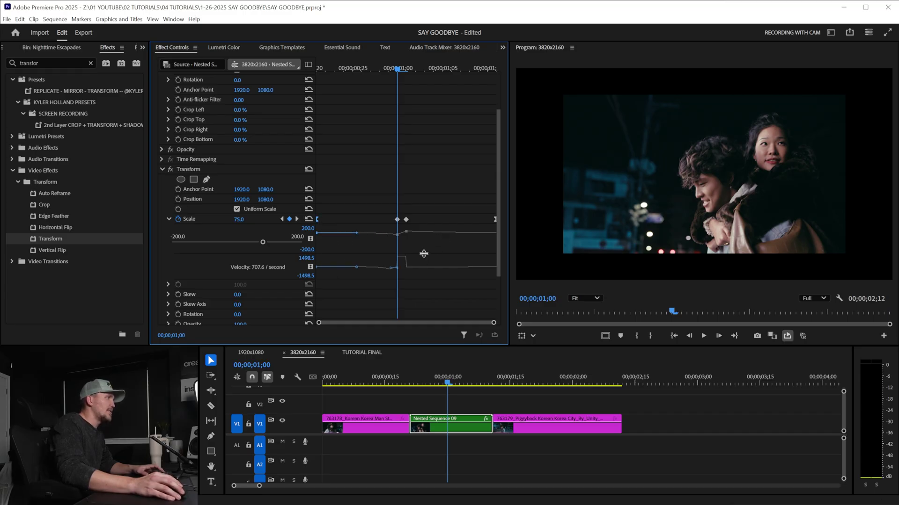
left_click_drag(424, 254, 424, 303)
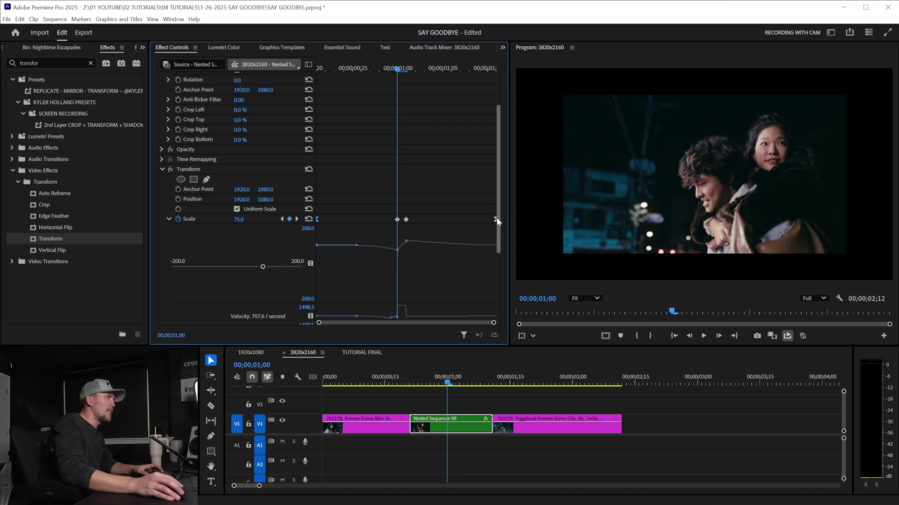
left_click_drag(495, 218, 401, 244)
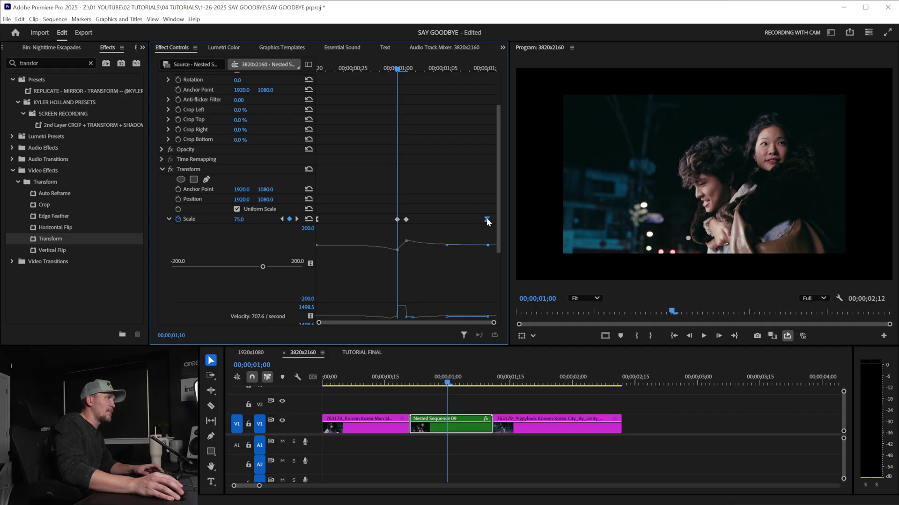
Play the eased zoom transition and scrub to the cut at 00;00;01;00
left_click(407, 382)
key("space")
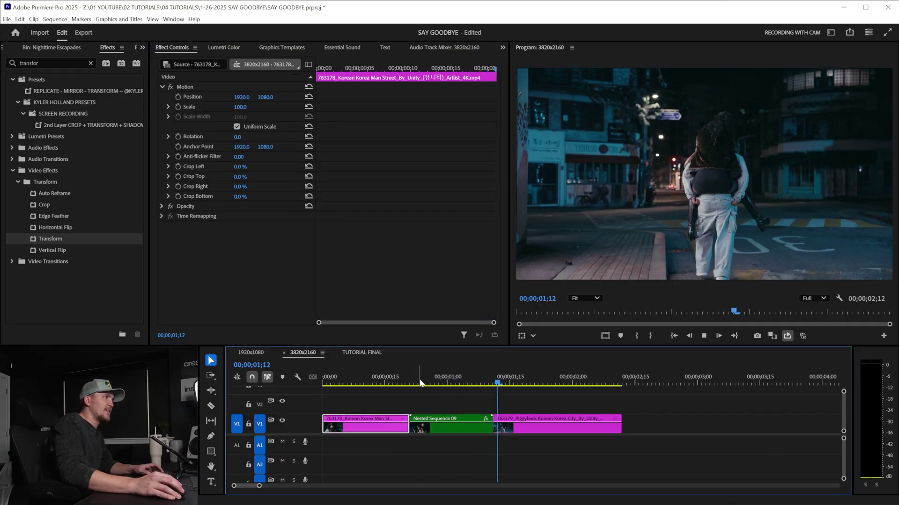
left_click(419, 383)
left_click_drag(421, 382, 435, 382)
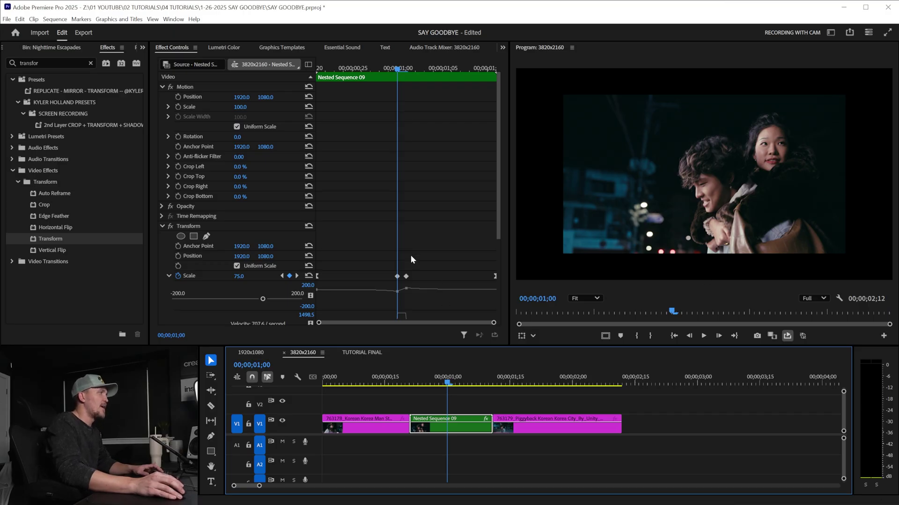
Disable the composition's shutter angle on the Transform effect and set its Shutter Angle to 100
scroll(411, 253, "down", 3)
scroll(412, 251, "down", 1)
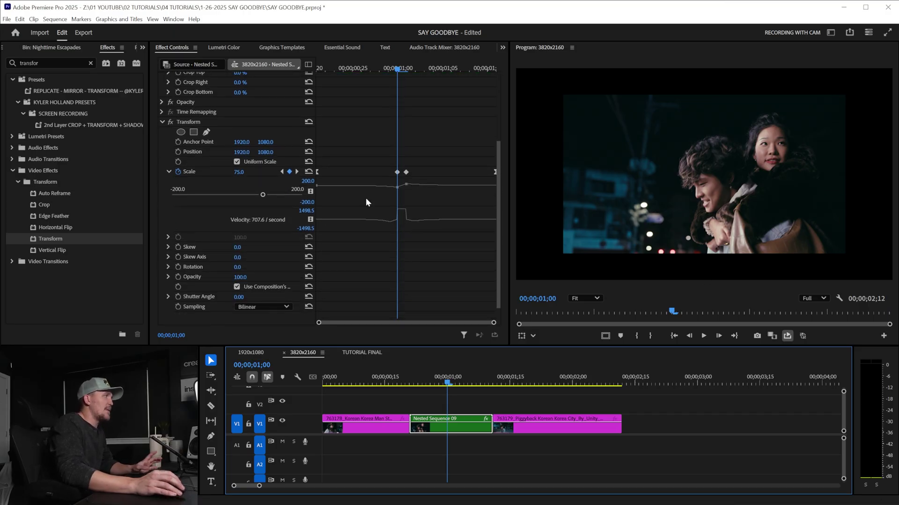
left_click(237, 286)
left_click(246, 297)
type("1")
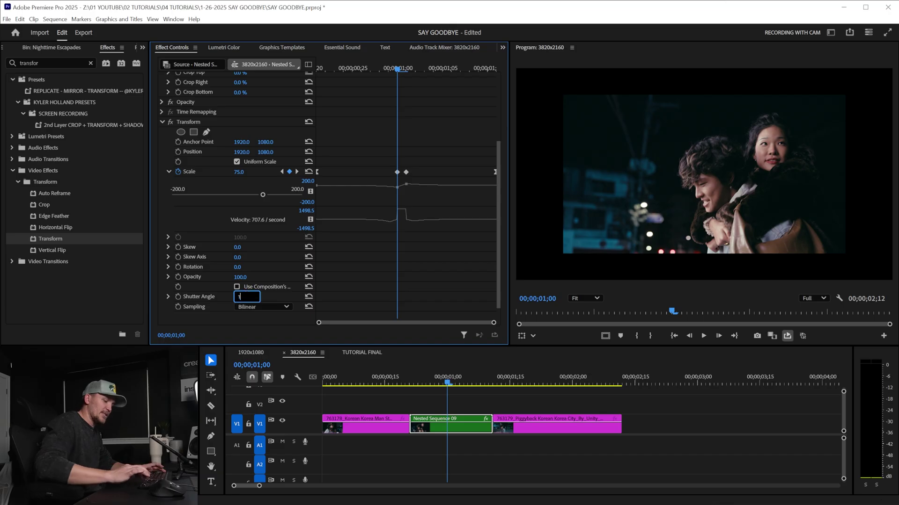
type("00")
key("Return")
Save the Transform effect as a preset named ZOOM OUT and delete the effect from Nested Sequence 09
right_click(226, 123)
left_click(244, 135)
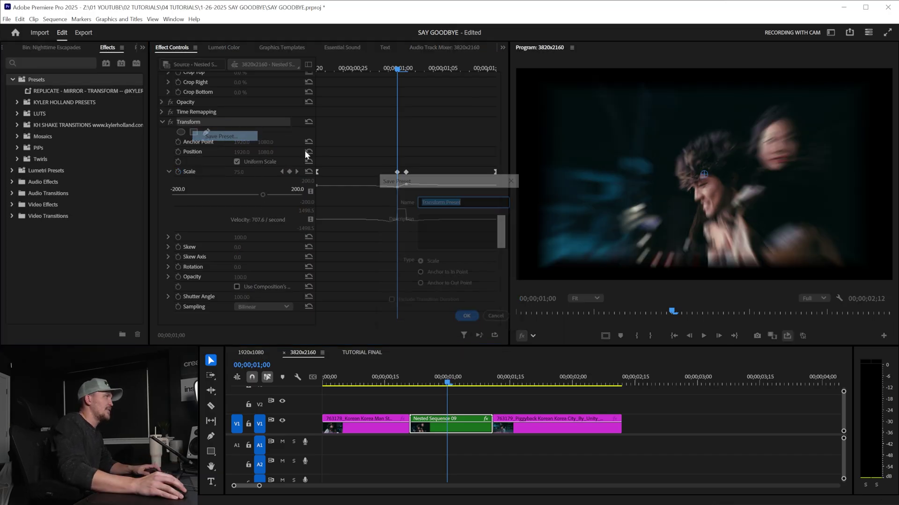
type("ZOOM OUT")
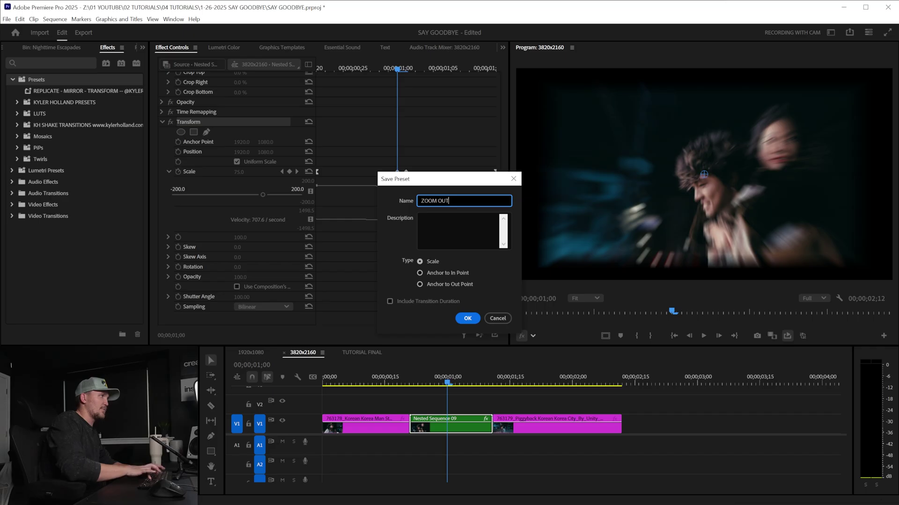
key("Return")
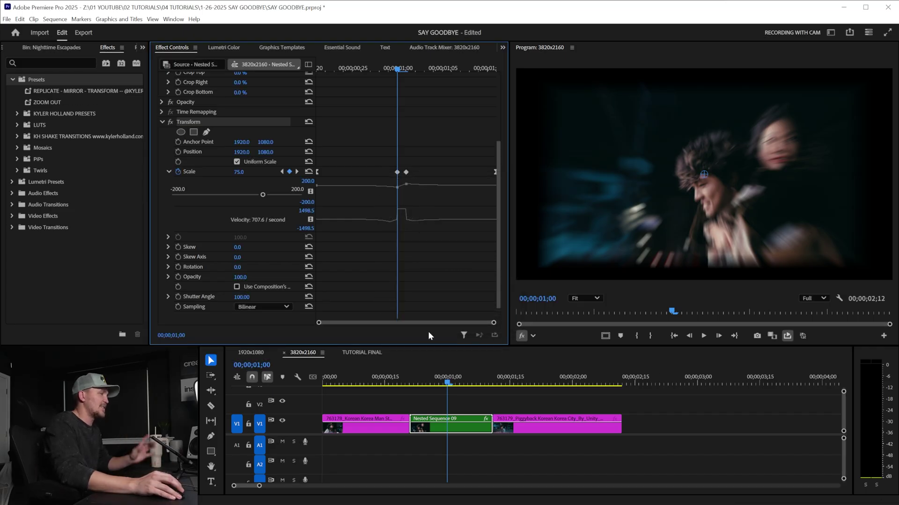
key("Delete")
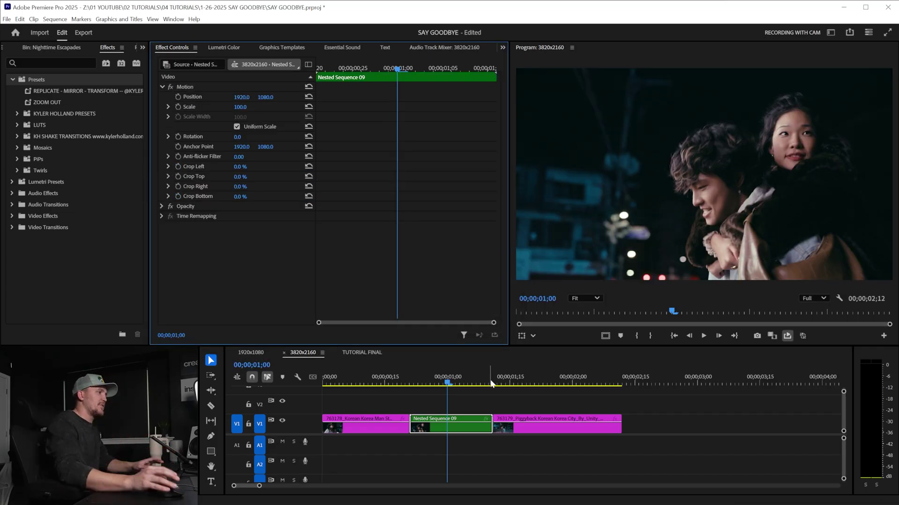
Play across Nested Sequence 10 to review the cut without any effects
left_click(396, 378)
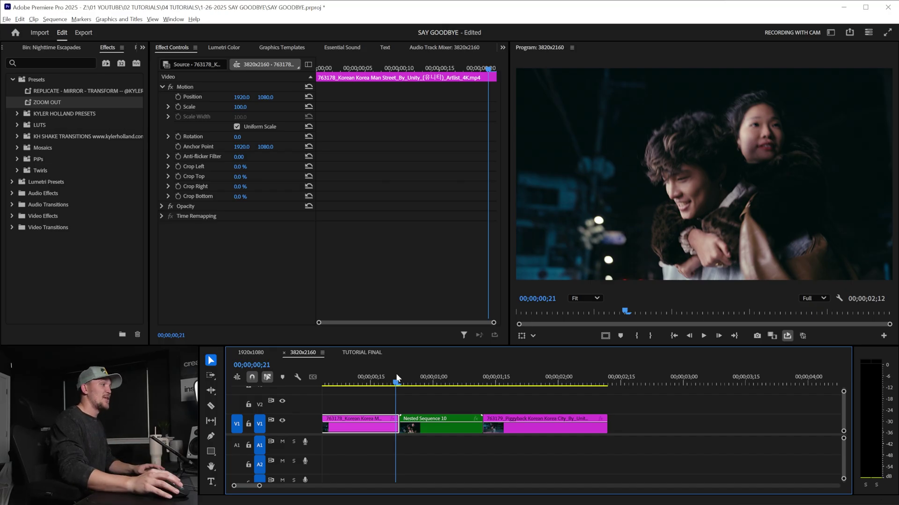
left_click(412, 391)
key("space")
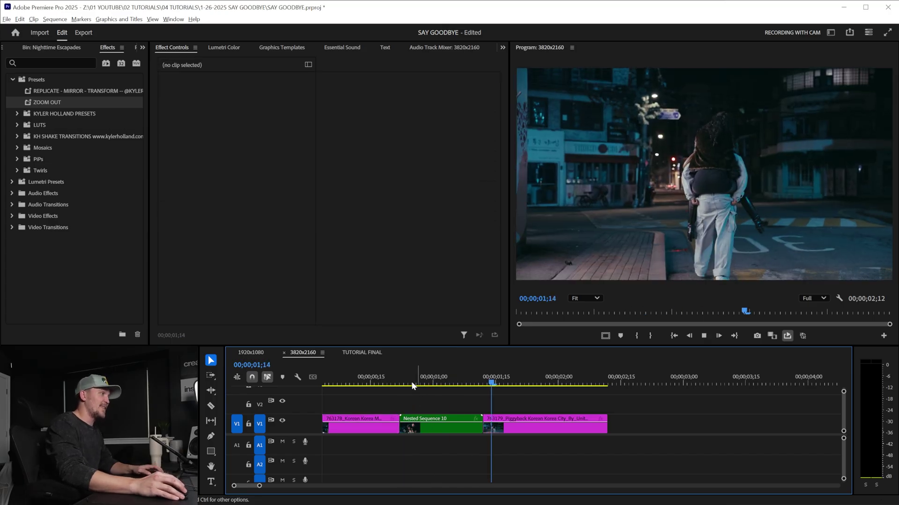
Duplicate Nested Sequence 10 onto V2 directly above the original and apply the ZOOM OUT preset to the copy
left_click(412, 385)
left_click_drag(440, 430, 438, 405)
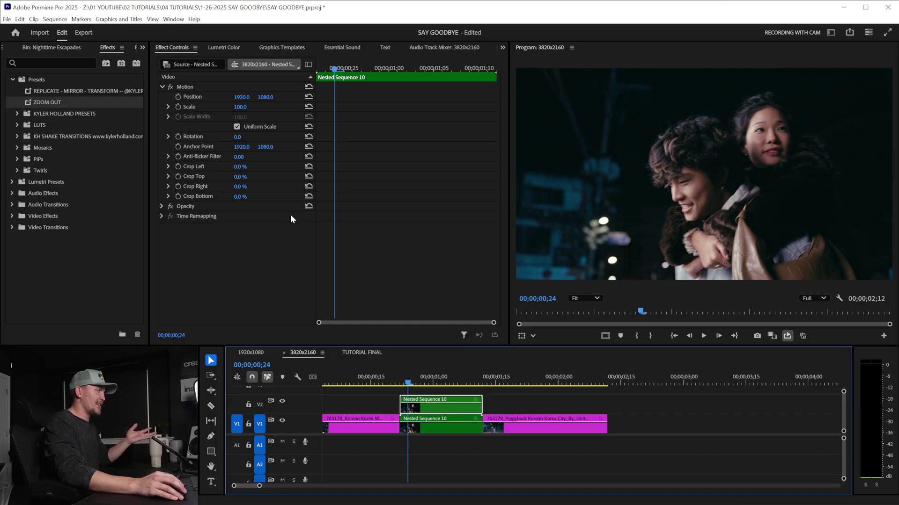
left_click_drag(49, 103, 442, 405)
Play the transition from before the nested clips to check the ZOOM OUT preset on the V2 copy
left_click(373, 381)
key("space")
left_click(373, 380)
key("space")
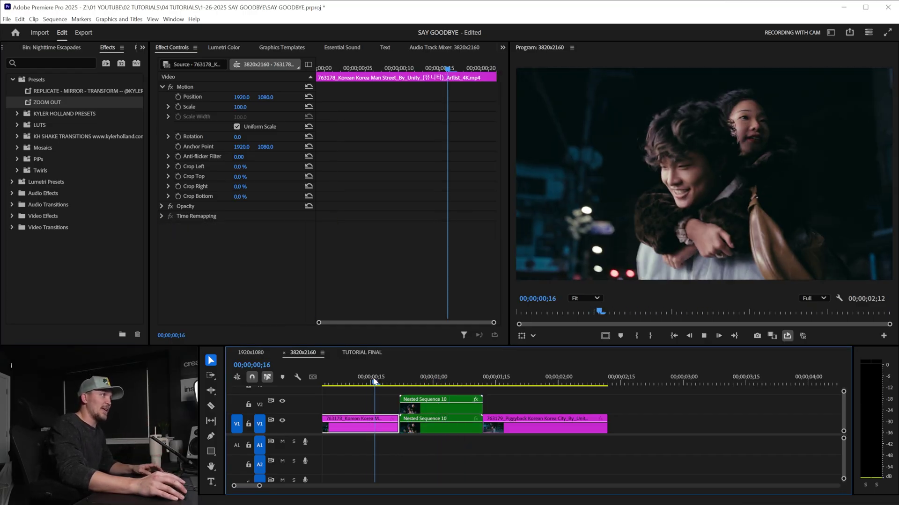
key("space")
Hide V1 temporarily and scrub the V2 copy to inspect its edges during the zoom
left_click(396, 384)
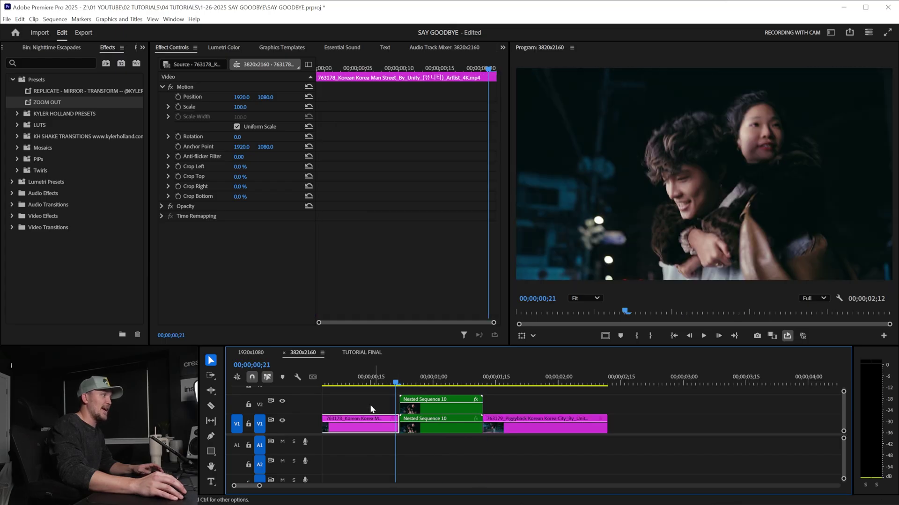
left_click(282, 421)
left_click_drag(405, 383, 437, 383)
left_click(283, 421)
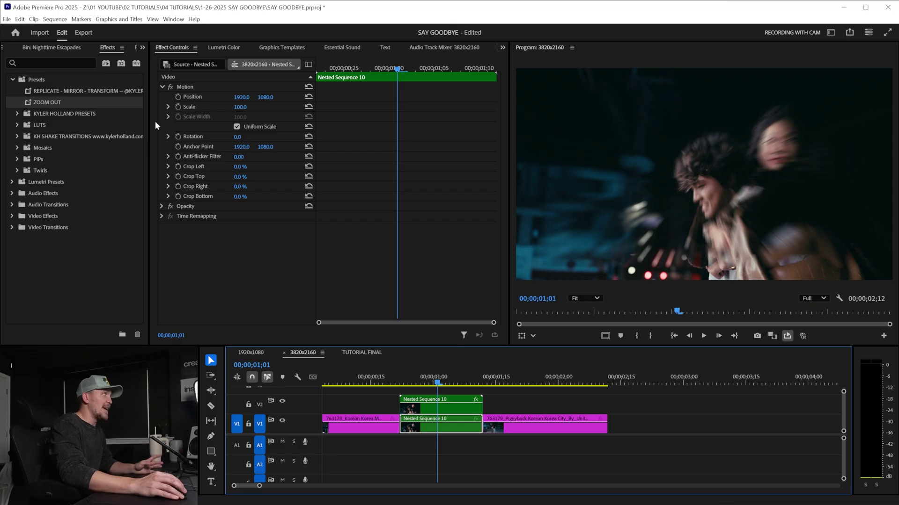
Apply the REPLICATE - MIRROR - TRANSFORM preset and the ZOOM OUT preset to the V1 Nested Sequence 10 clip
left_click(64, 93)
left_click_drag(64, 92, 437, 422)
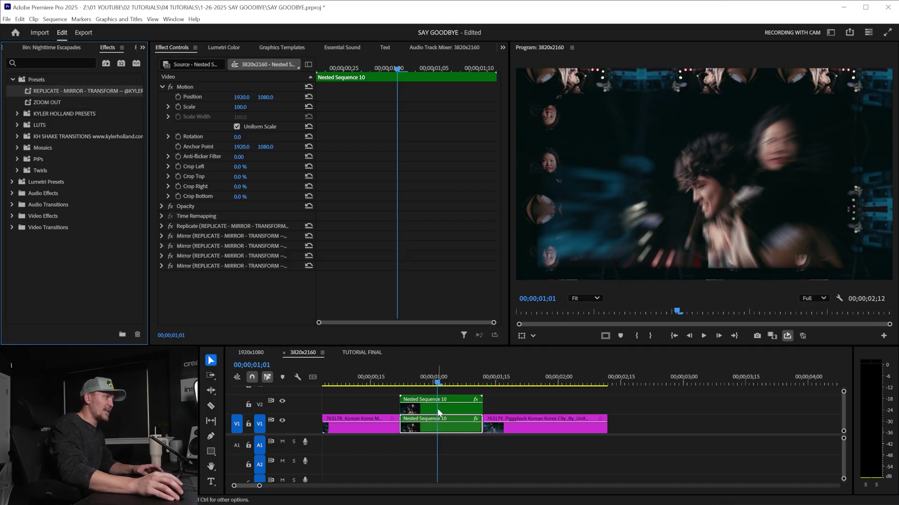
left_click(428, 380)
mouse_move(429, 379)
left_mouse_down()
mouse_move(411, 380)
mouse_move(482, 380)
mouse_move(437, 380)
left_mouse_up()
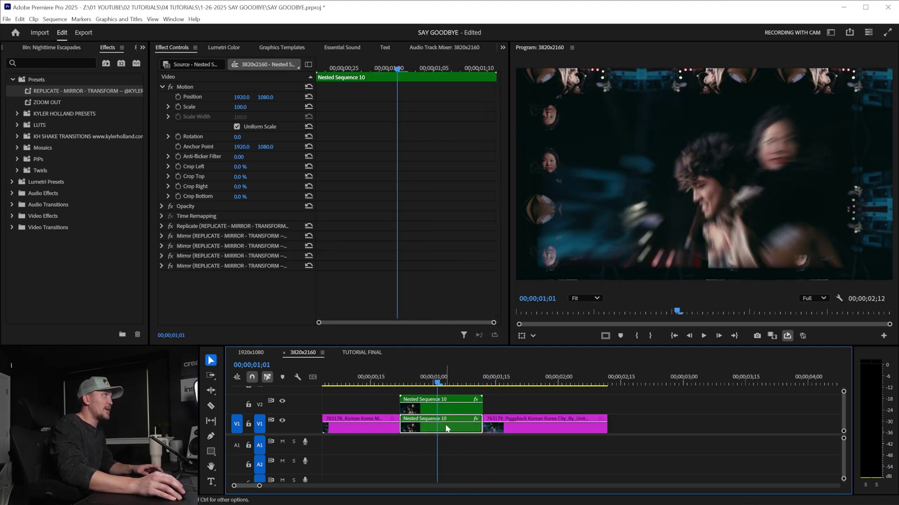
left_click_drag(56, 103, 410, 427)
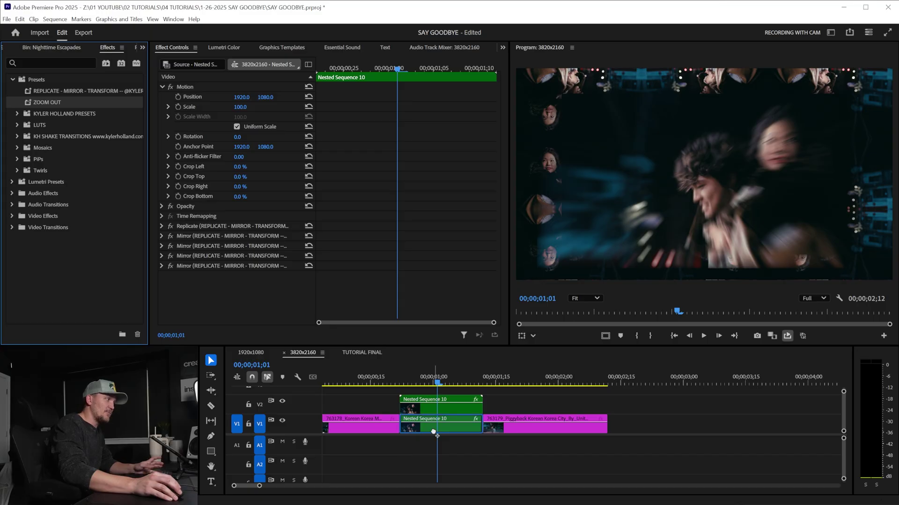
mouse_move(429, 381)
left_mouse_down()
mouse_move(402, 380)
mouse_move(445, 380)
mouse_move(424, 377)
mouse_move(444, 377)
mouse_move(434, 377)
left_mouse_up()
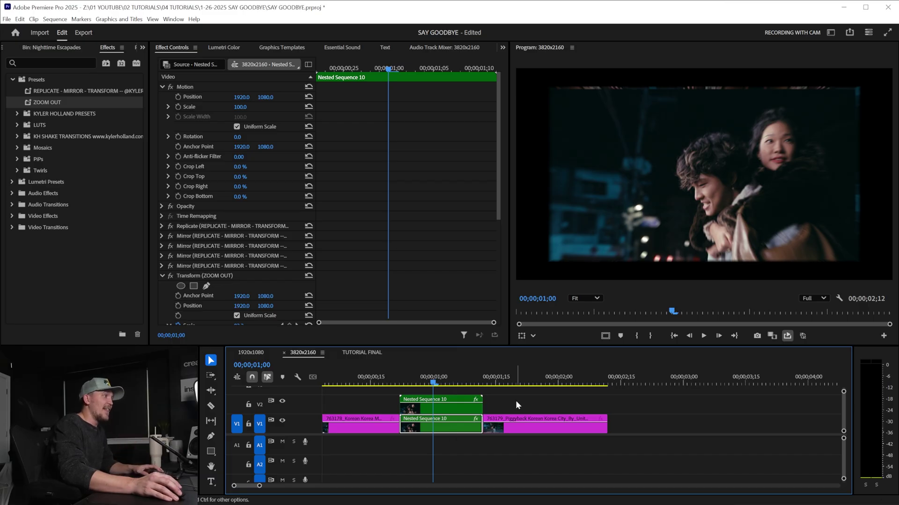
Compare the ZOOM OUT Transform settings on the V2 and V1 copies at the 75 Scale keyframe
left_click(463, 412)
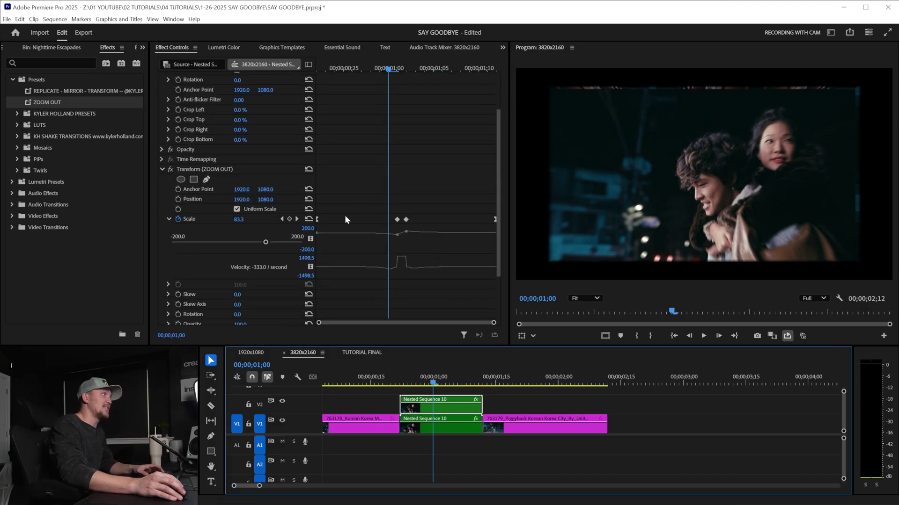
left_click(395, 71)
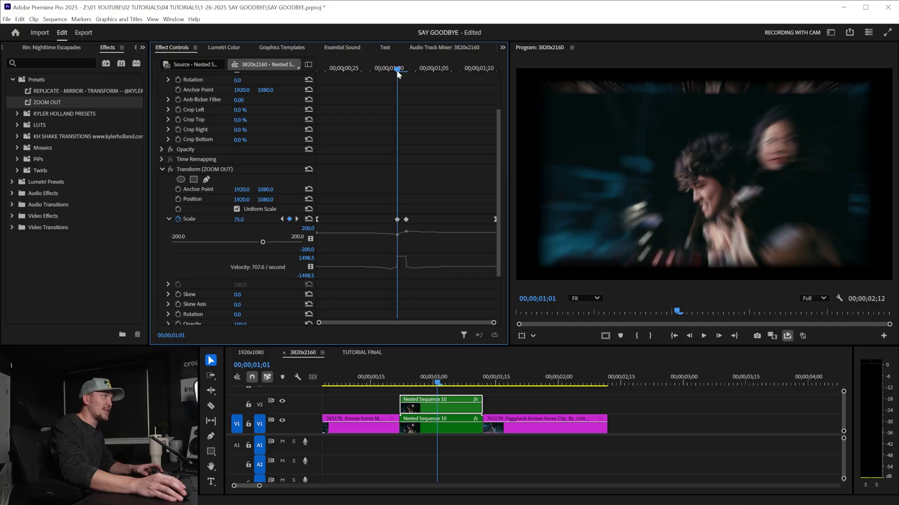
left_click(455, 422)
scroll(410, 192, "down", 5)
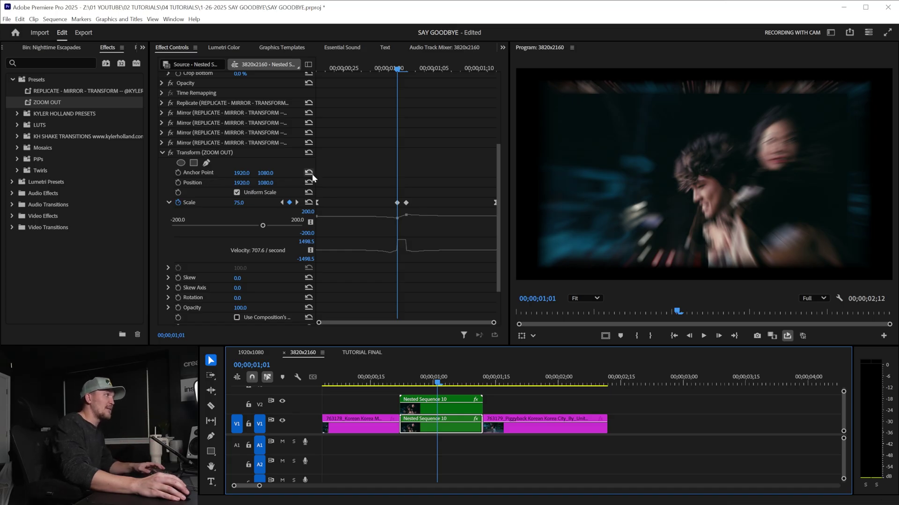
Hide V2 and set the V1 copy's ZOOM OUT Transform Scale to 300 at the first keyframe, 00;00;00;22
left_click(320, 68)
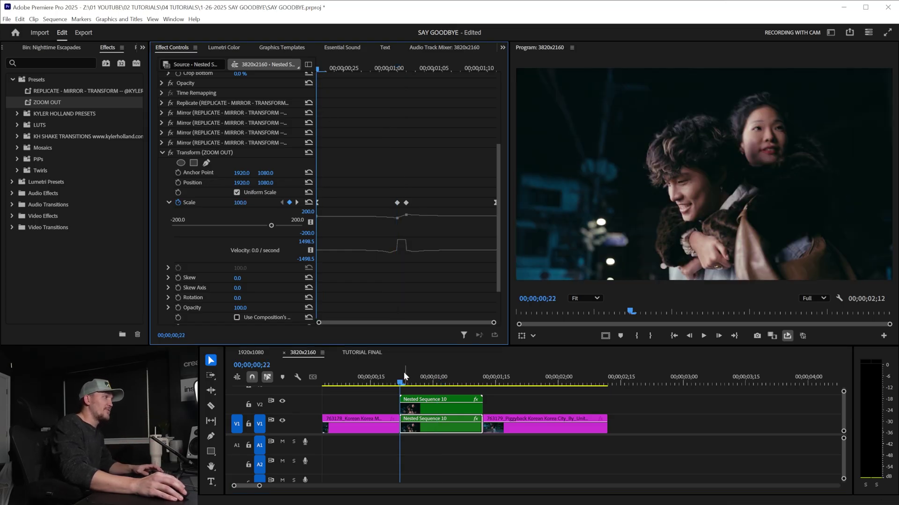
left_click(283, 401)
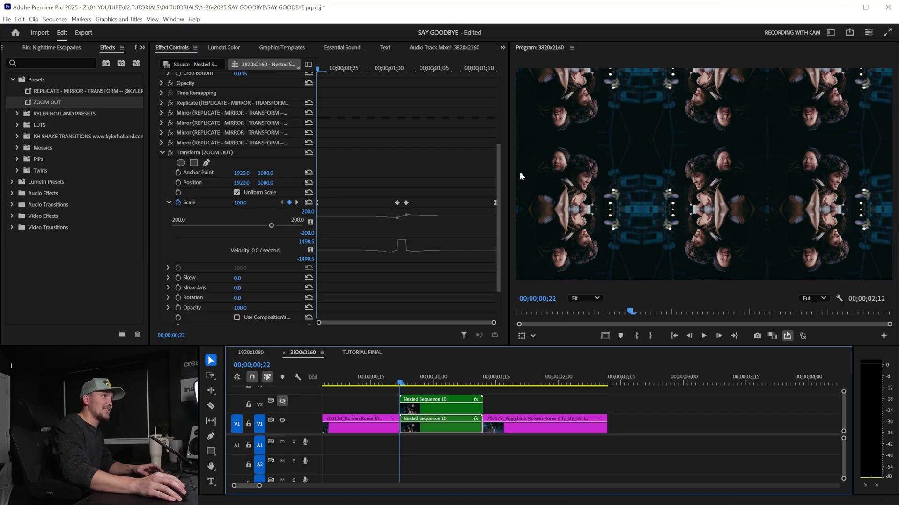
left_click(244, 203)
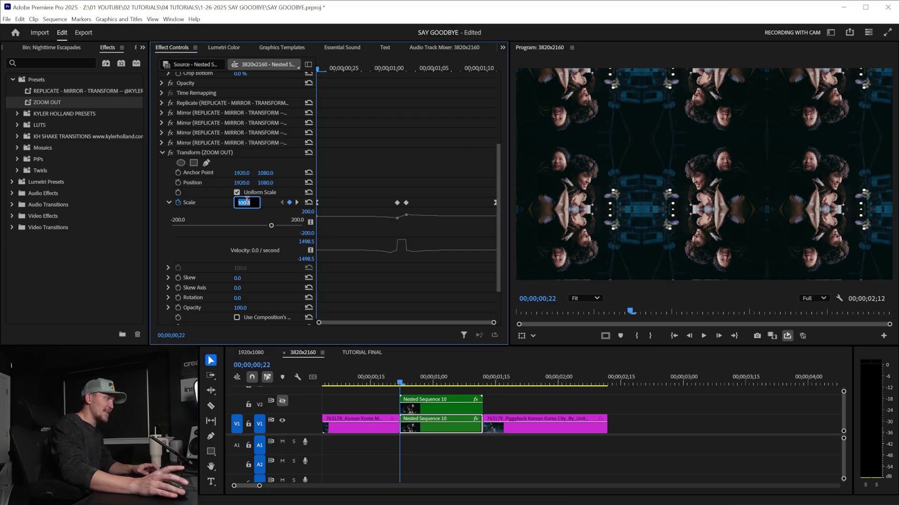
type("300")
key("Return")
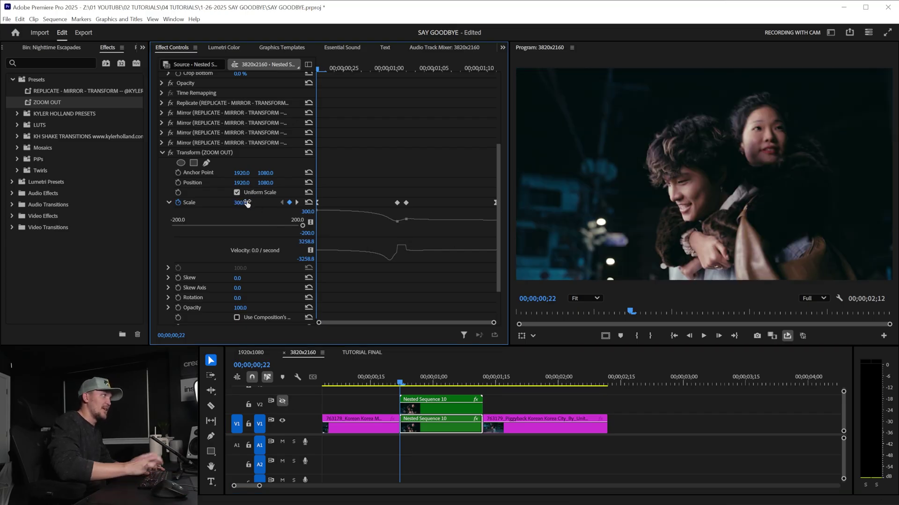
Set the ZOOM OUT Transform Scale to 225 at the second keyframe, 00;00;01;01, on the V1 copy
left_click(297, 203)
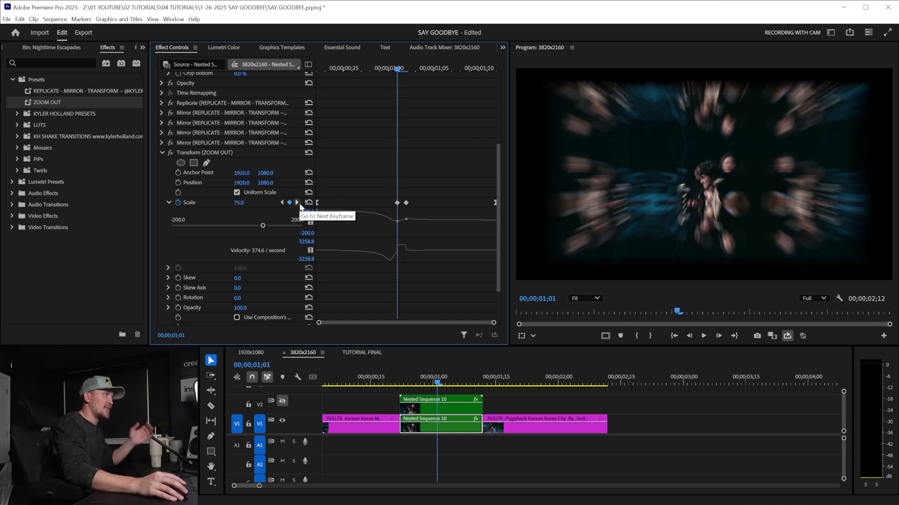
left_click(239, 203)
type("225")
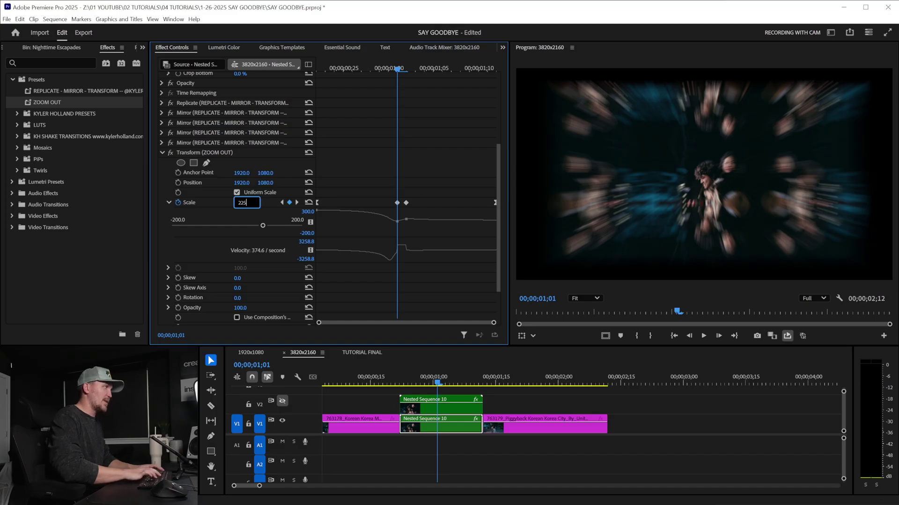
key("Return")
Set the V1 copy's ZOOM OUT Transform Scale to 375 at the third keyframe, 00;00;01;02
mouse_move(438, 382)
left_mouse_down()
mouse_move(415, 381)
mouse_move(441, 381)
left_mouse_up()
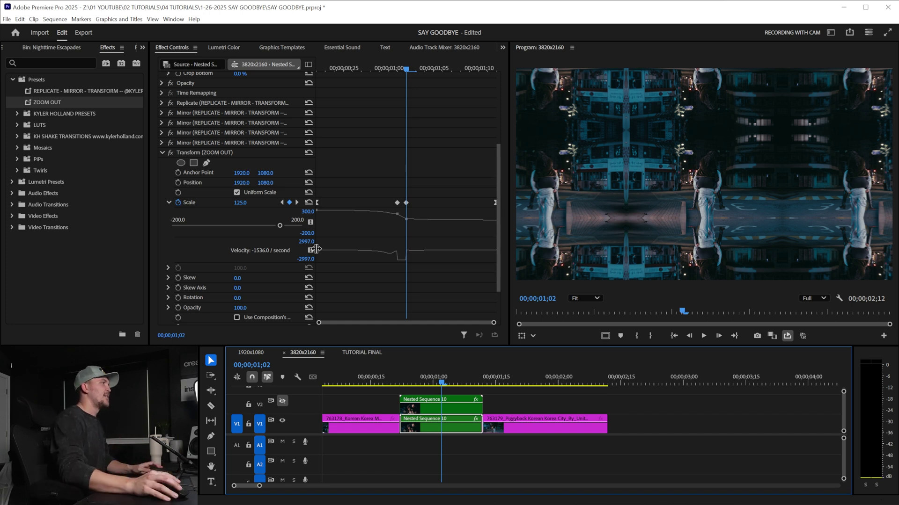
left_click(241, 203)
type("3")
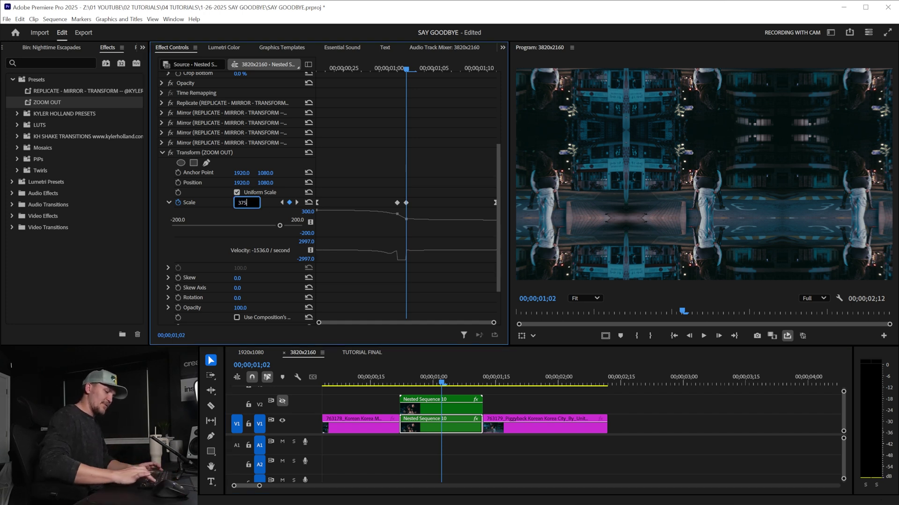
type("75")
key("Return")
Move the V1 copy's last Transform Scale keyframe to 00;00;01;10 and set its value to 300
left_click_drag(495, 203, 477, 209)
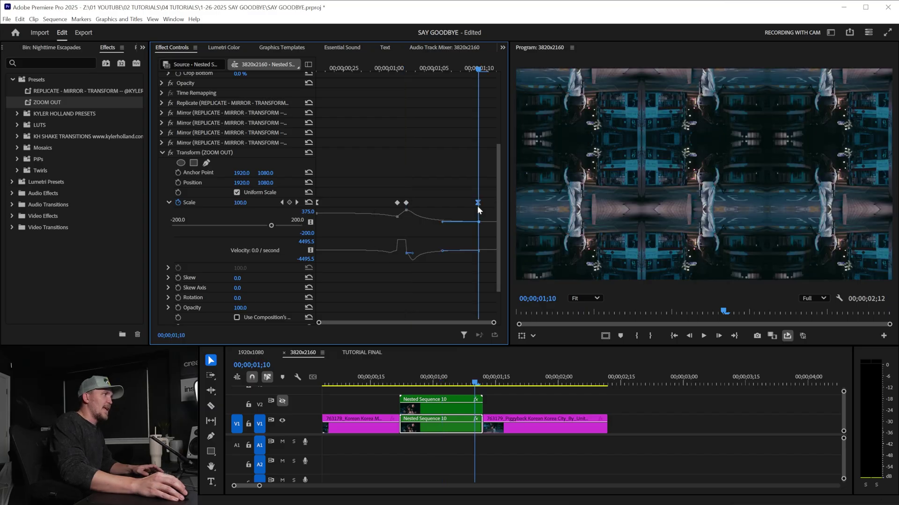
left_click(240, 202)
type("300")
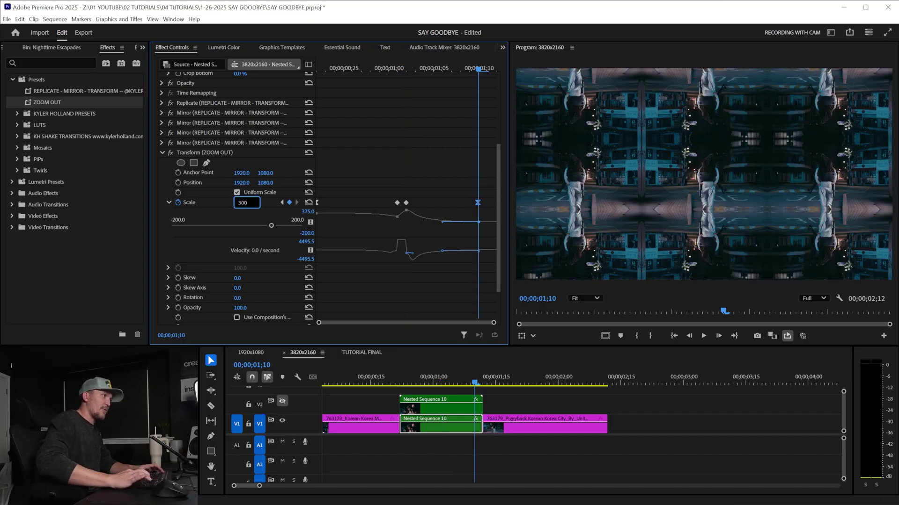
key("Return")
Play the V1 copy's zoom transition in the maximized Program monitor to check the tripled Scale values
key("grave")
key("space")
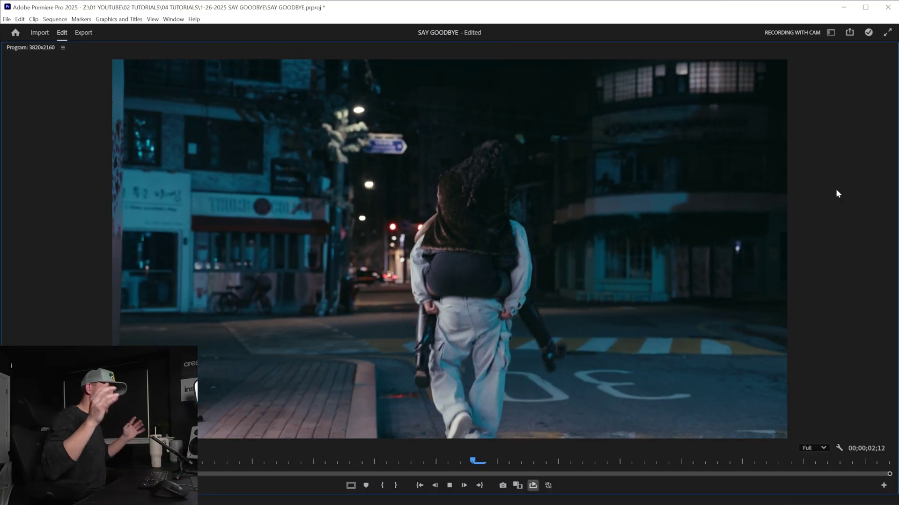